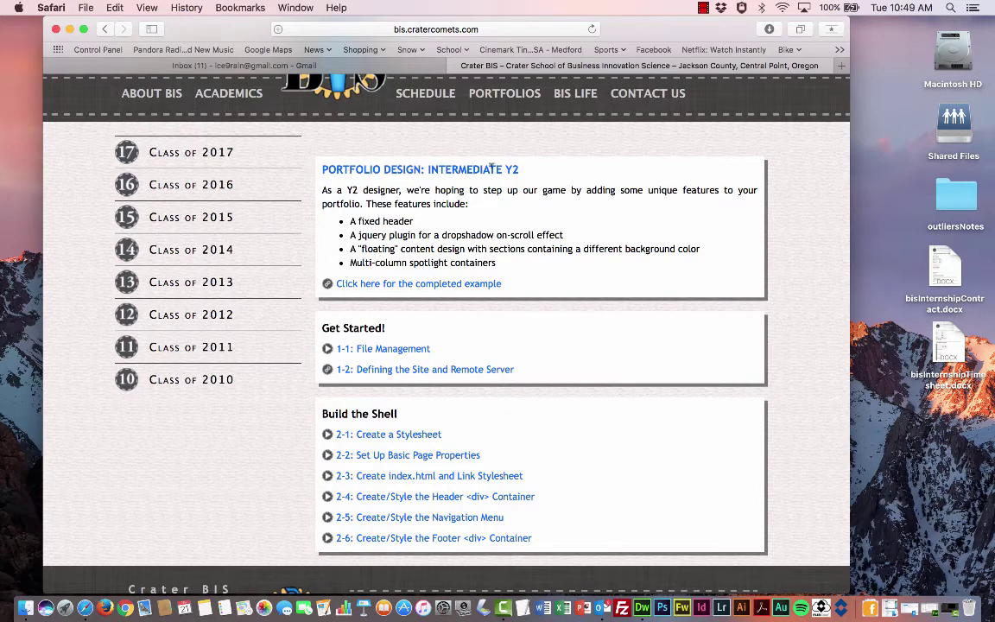
# - Open the completed One Column Design example and scroll through its Resume, Education, Internship and Showcase sections
pyautogui.scroll(1, 493, 248)
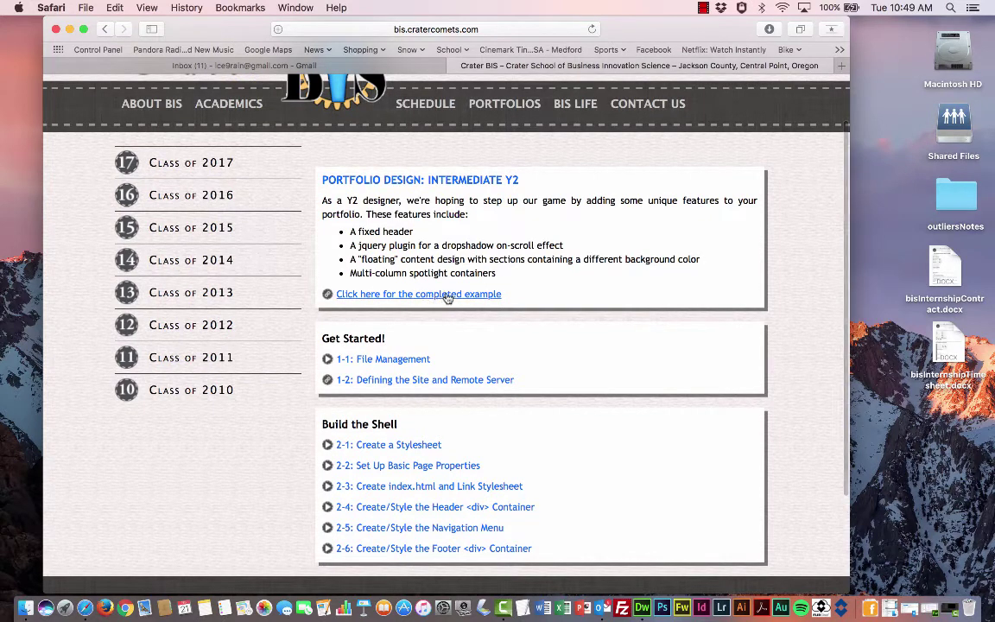
pyautogui.click(446, 296)
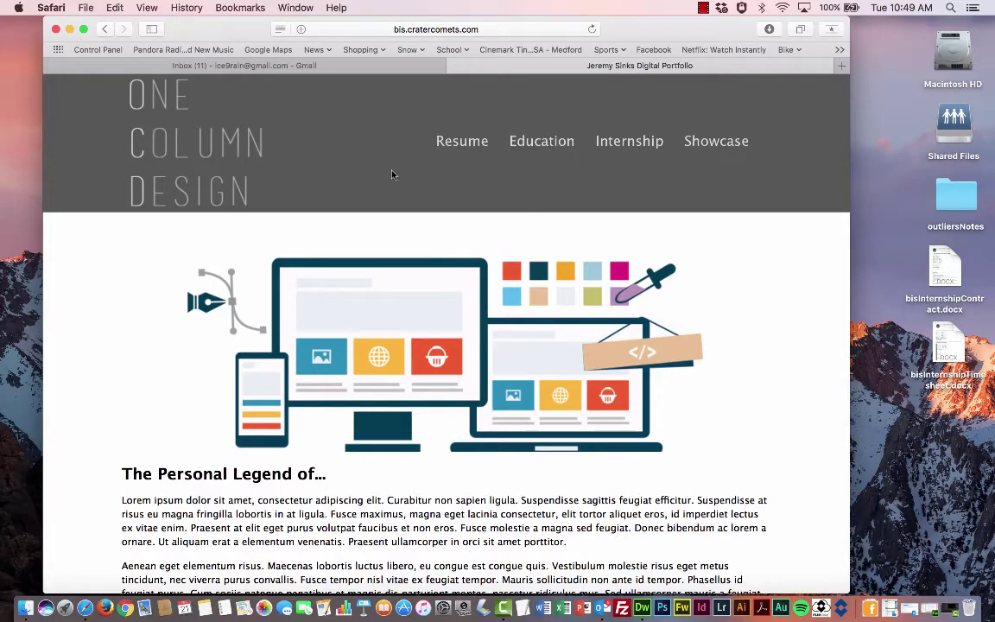
pyautogui.scroll(-3, 392, 174)
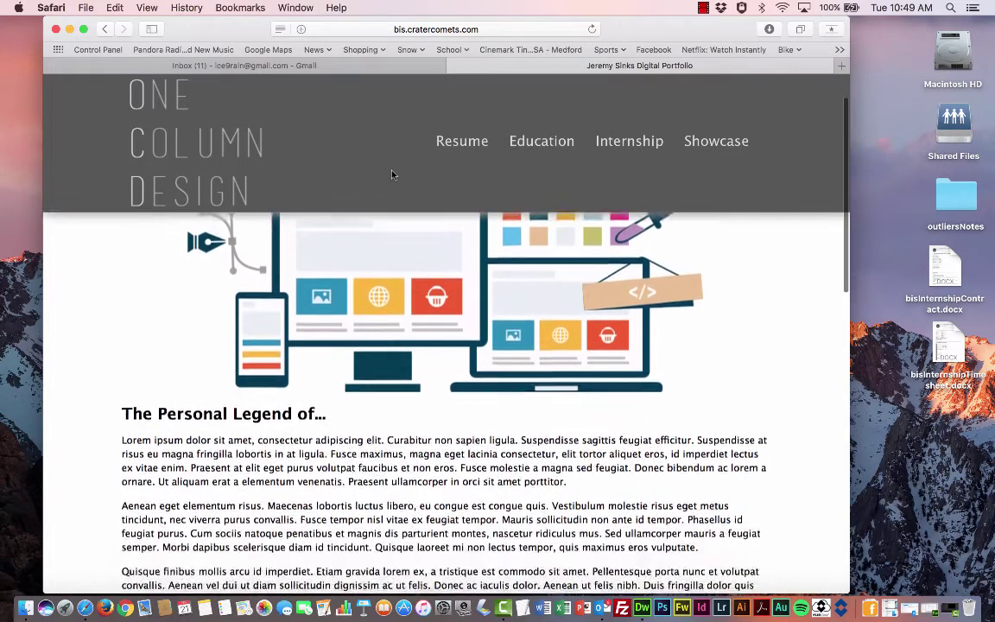
pyautogui.scroll(-5, 392, 175)
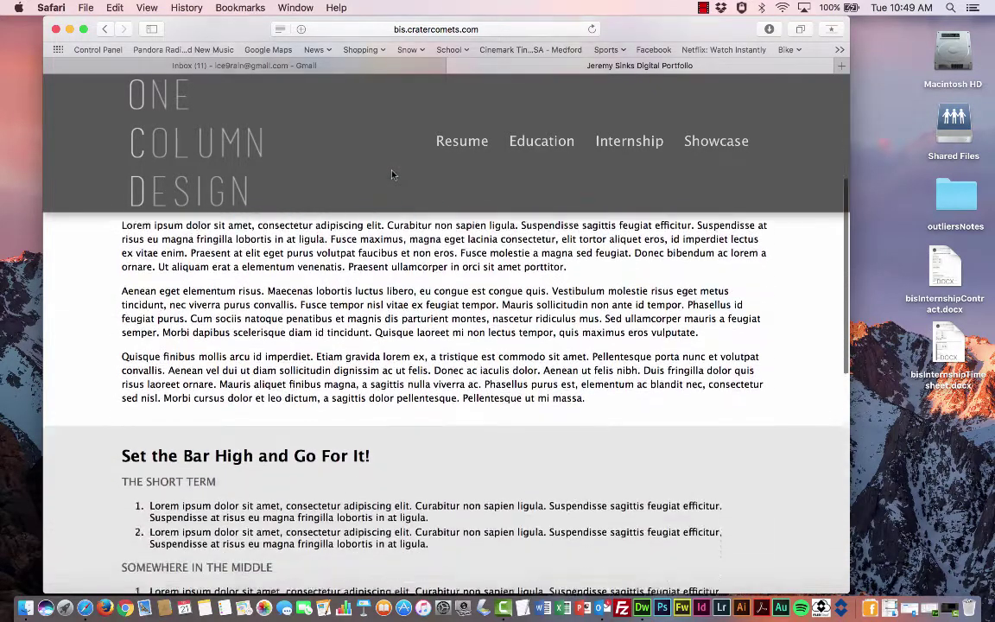
pyautogui.scroll(-5, 391, 174)
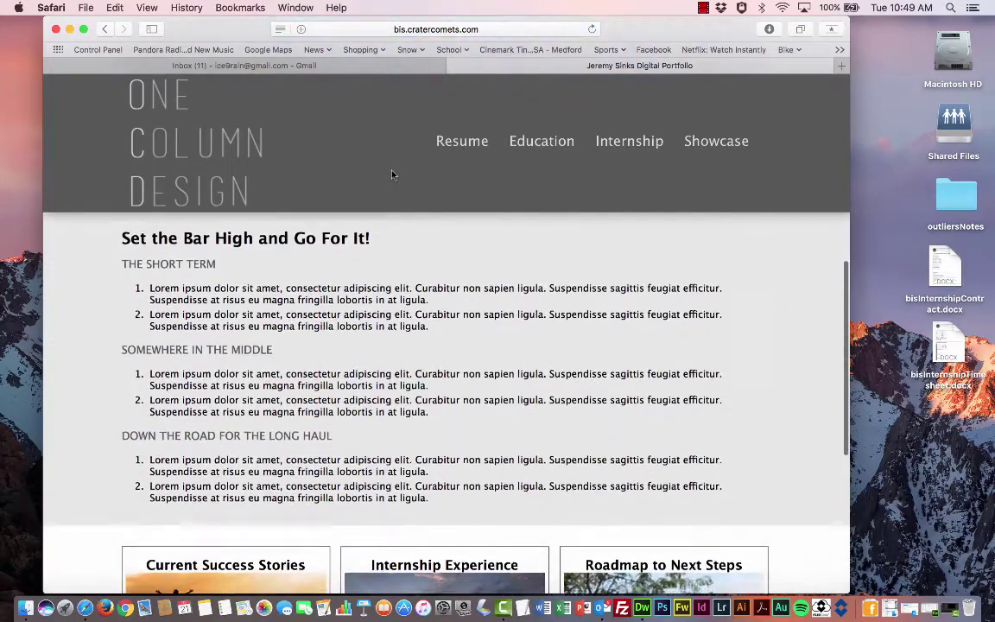
pyautogui.scroll(-3, 392, 174)
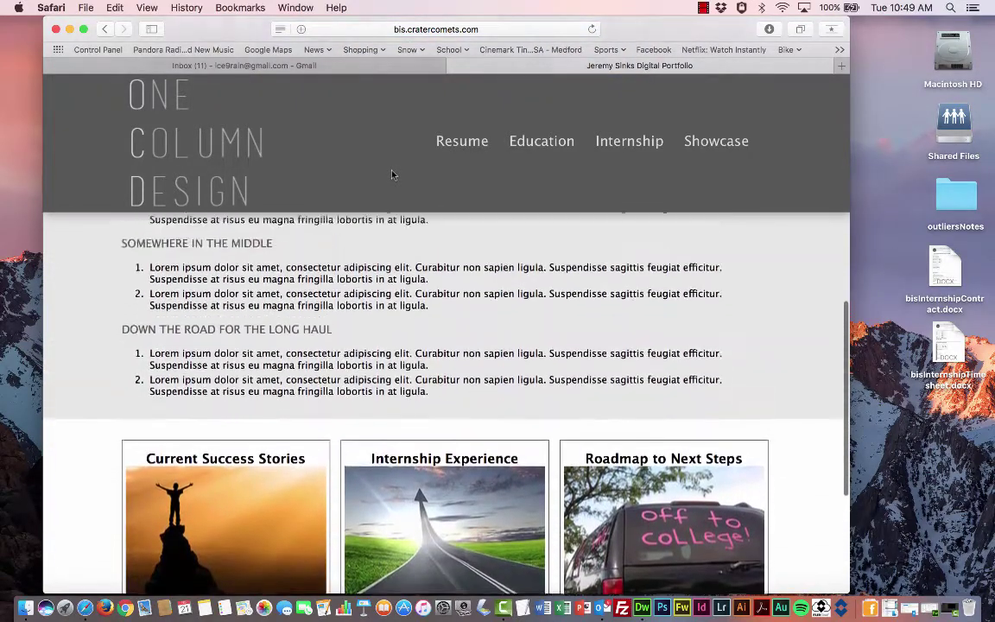
pyautogui.scroll(5, 391, 174)
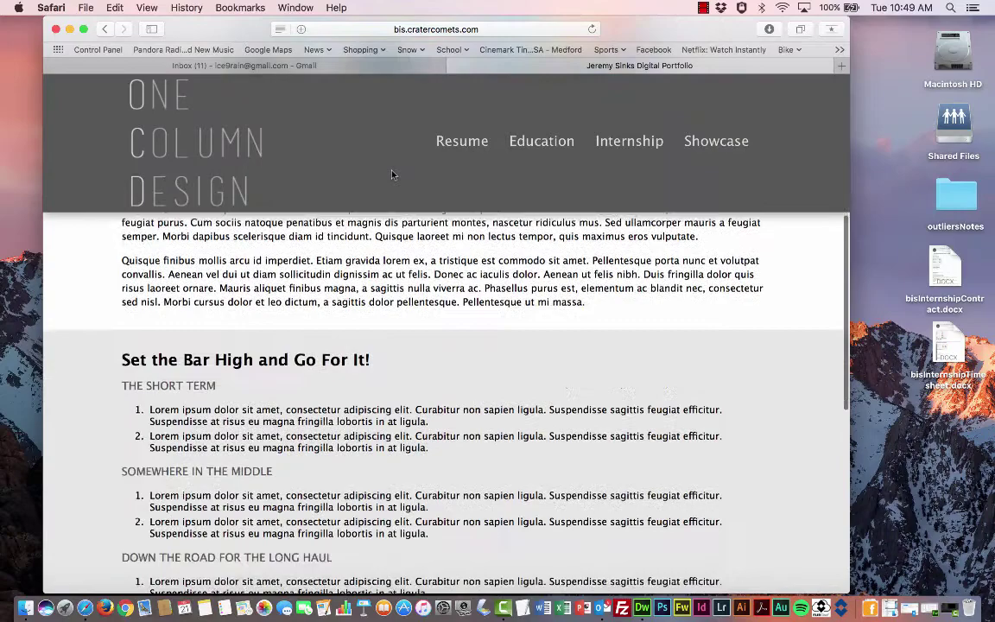
pyautogui.scroll(-1, 396, 173)
pyautogui.scroll(5, 382, 203)
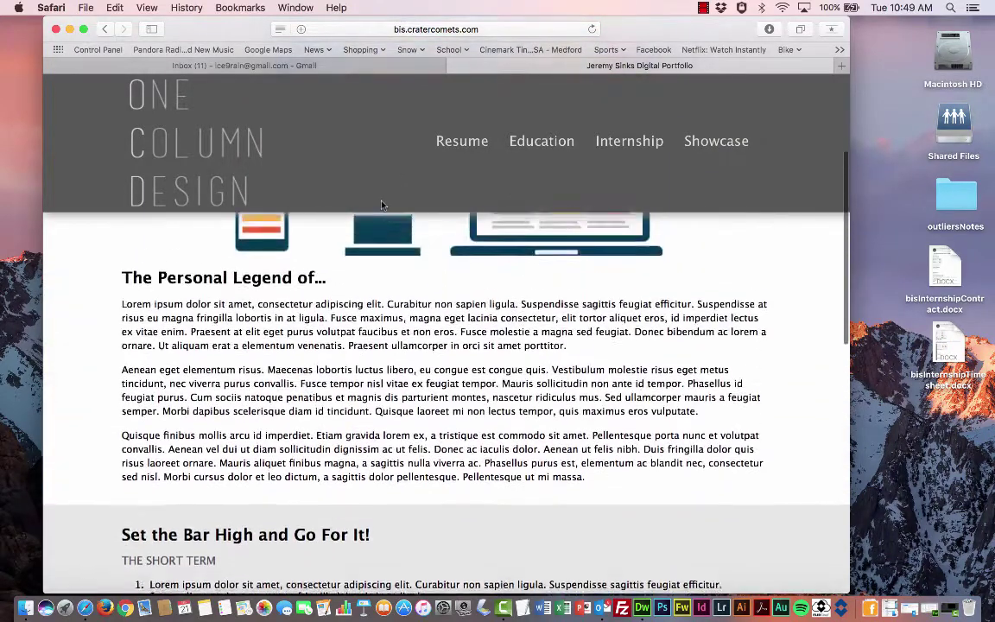
pyautogui.scroll(5, 382, 203)
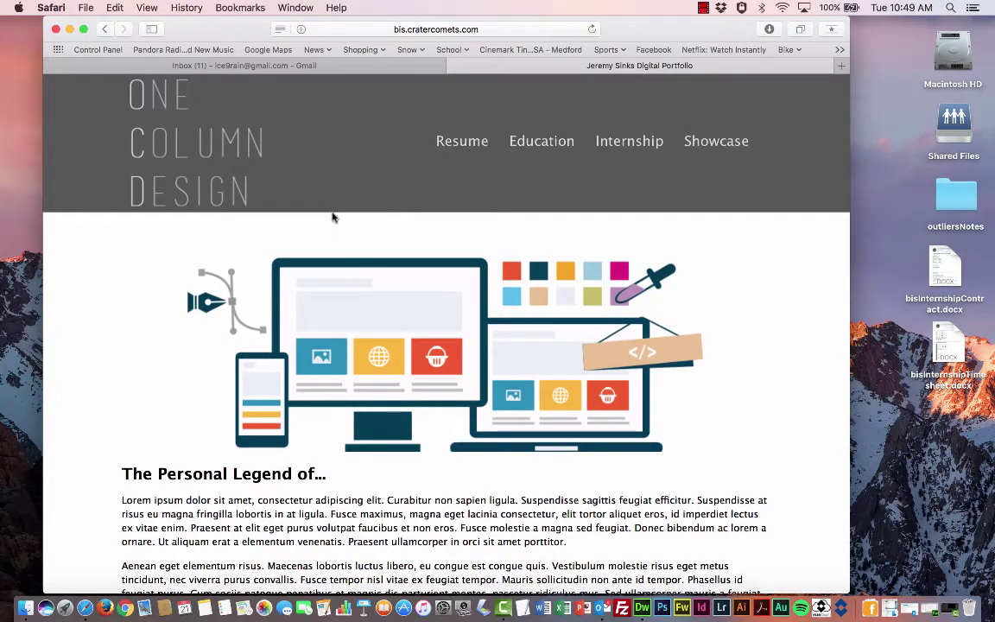
pyautogui.scroll(-3, 333, 217)
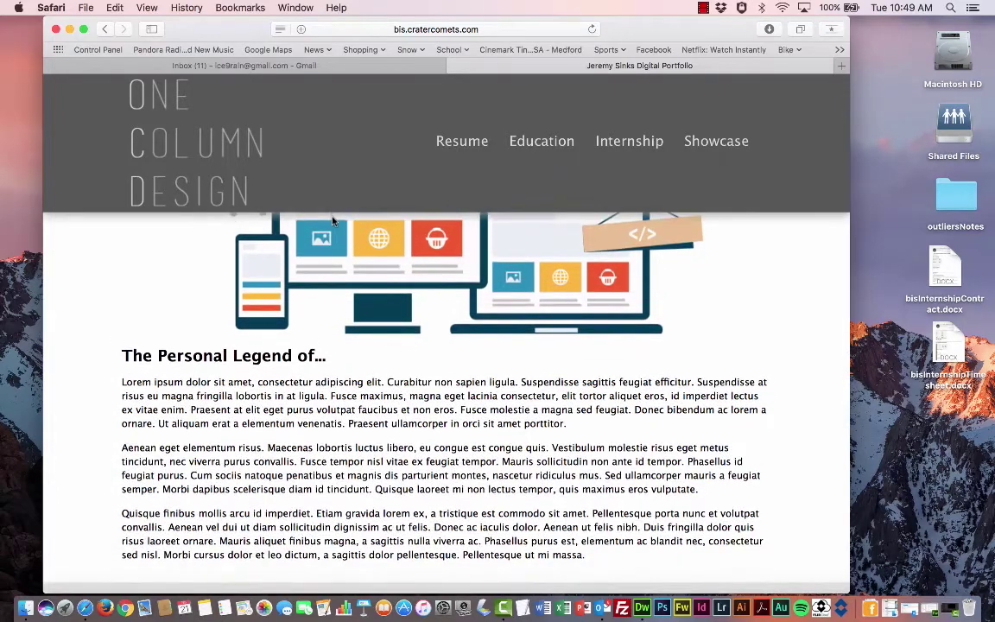
pyautogui.scroll(-4, 332, 217)
pyautogui.scroll(-3, 333, 220)
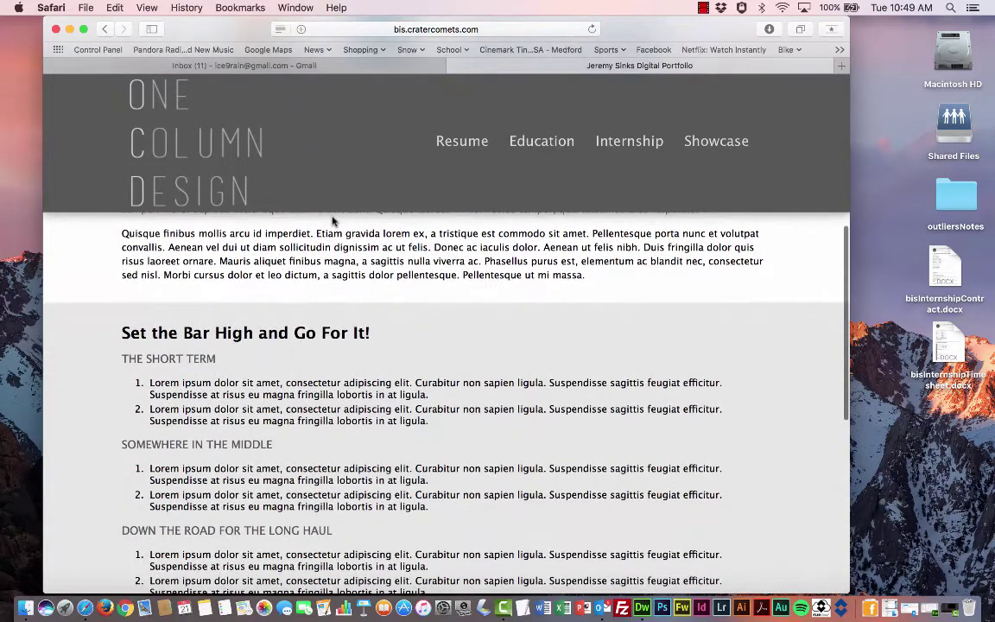
pyautogui.scroll(4, 333, 220)
pyautogui.scroll(6, 333, 217)
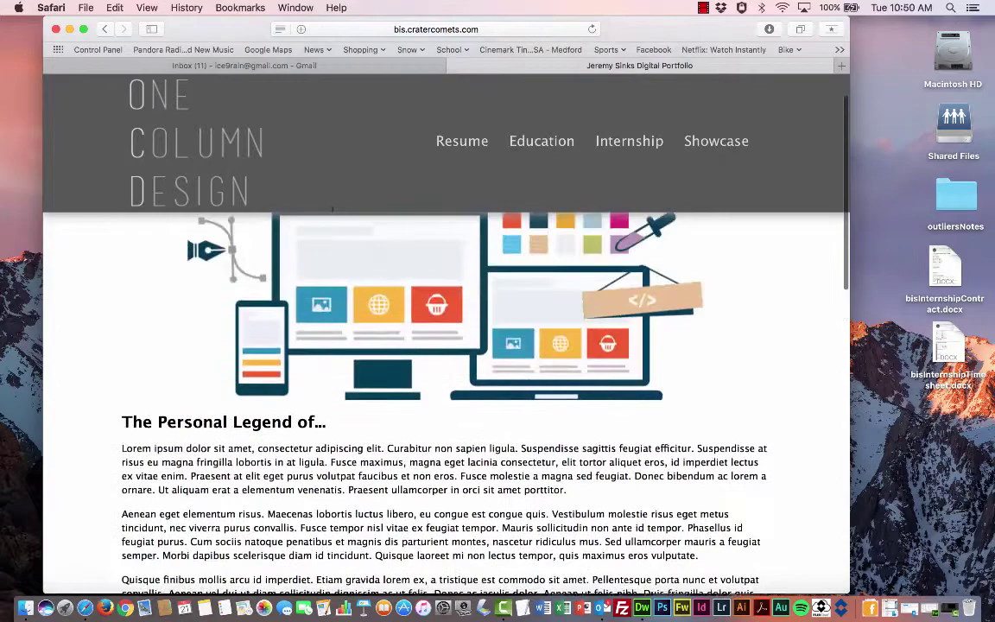
pyautogui.scroll(1, 333, 216)
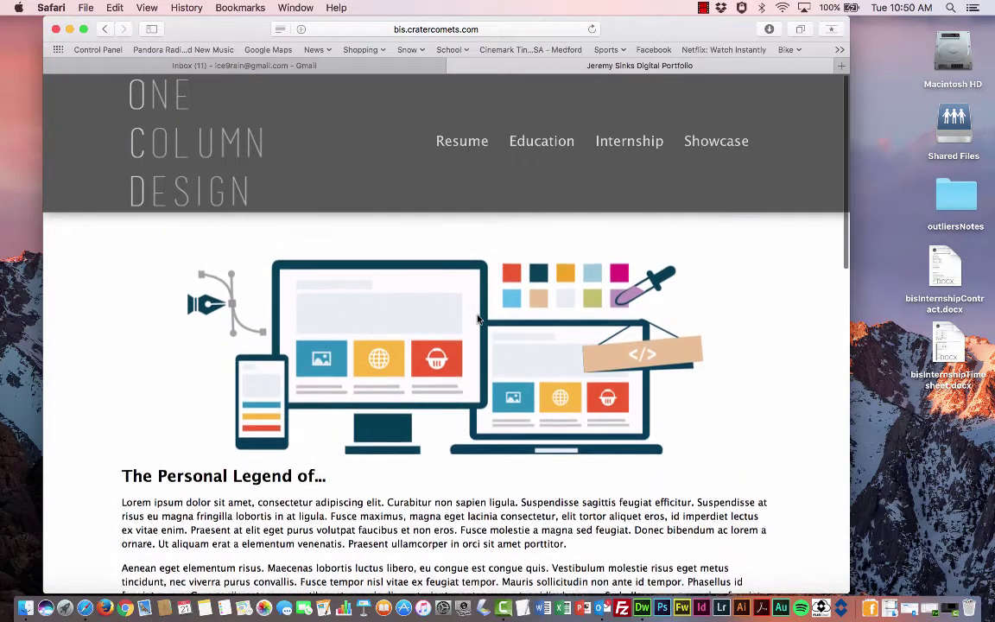
# - Widen the Safari window on both sides so the goals section and three showcase cards fit
pyautogui.moveTo(850, 550); pyautogui.dragTo(932, 536)
pyautogui.scroll(-8, 671, 480)
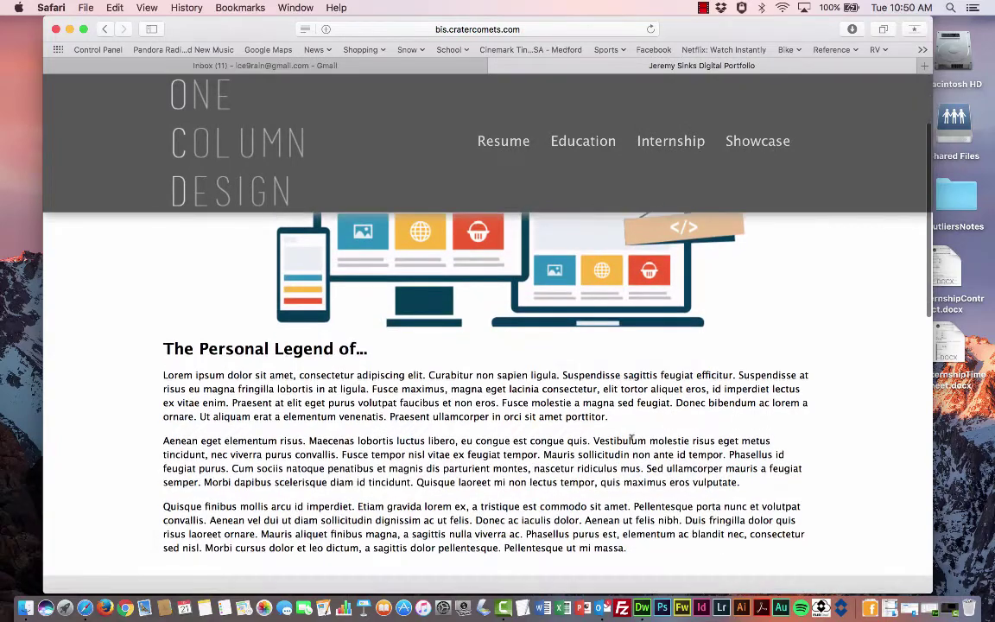
pyautogui.scroll(-4, 631, 436)
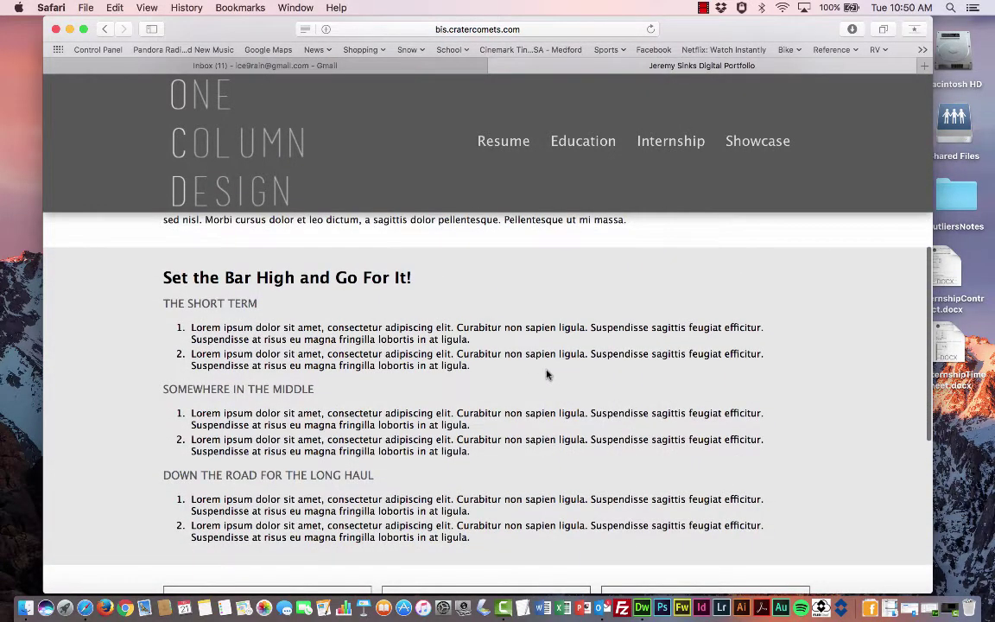
pyautogui.scroll(-2, 545, 374)
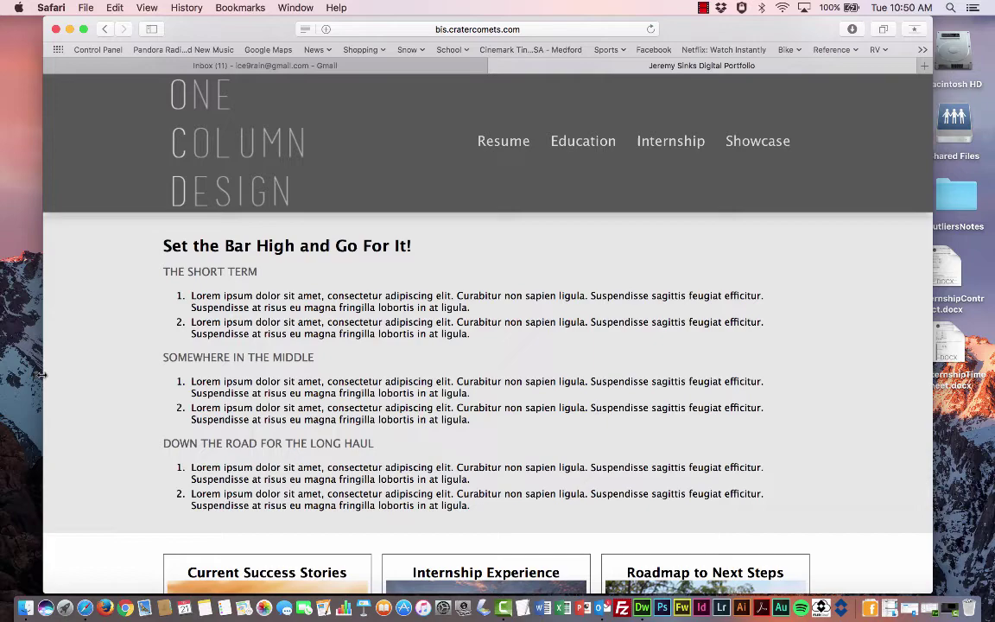
pyautogui.moveTo(43, 377); pyautogui.dragTo(22, 376)
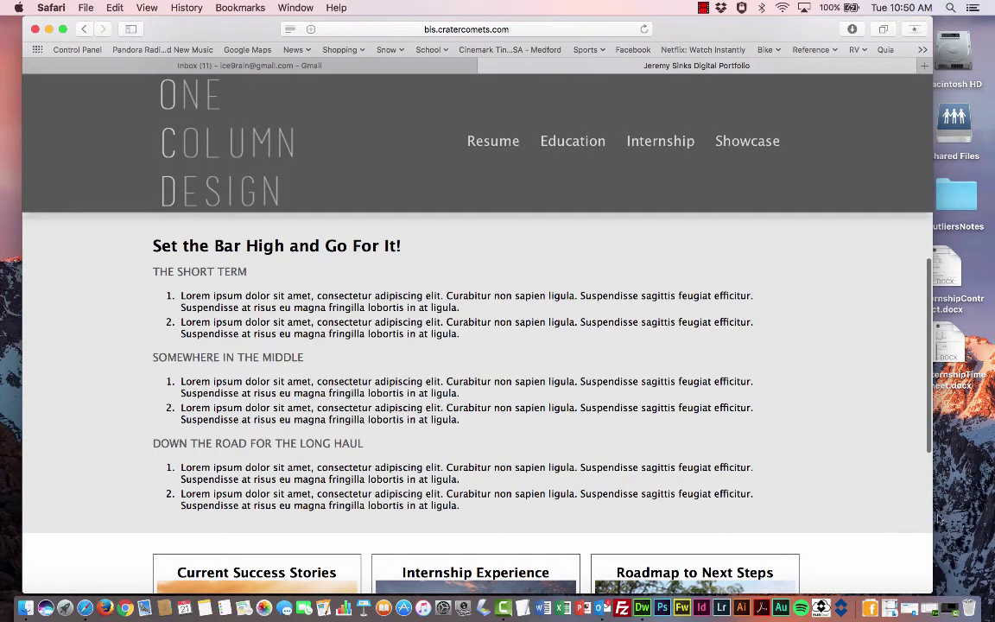
pyautogui.moveTo(931, 513); pyautogui.dragTo(992, 513)
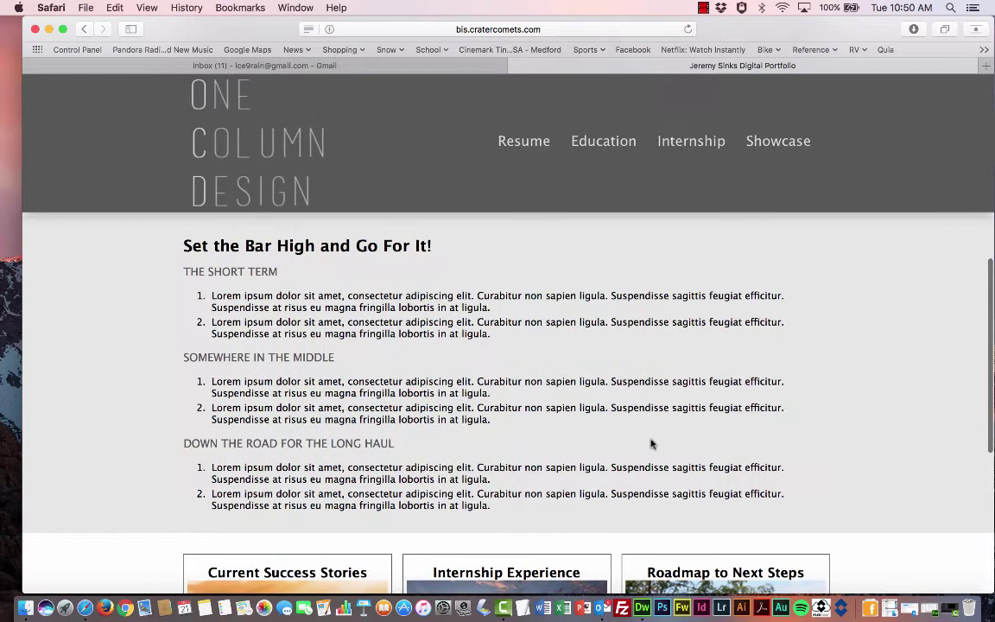
pyautogui.scroll(3, 651, 438)
pyautogui.scroll(-3, 652, 438)
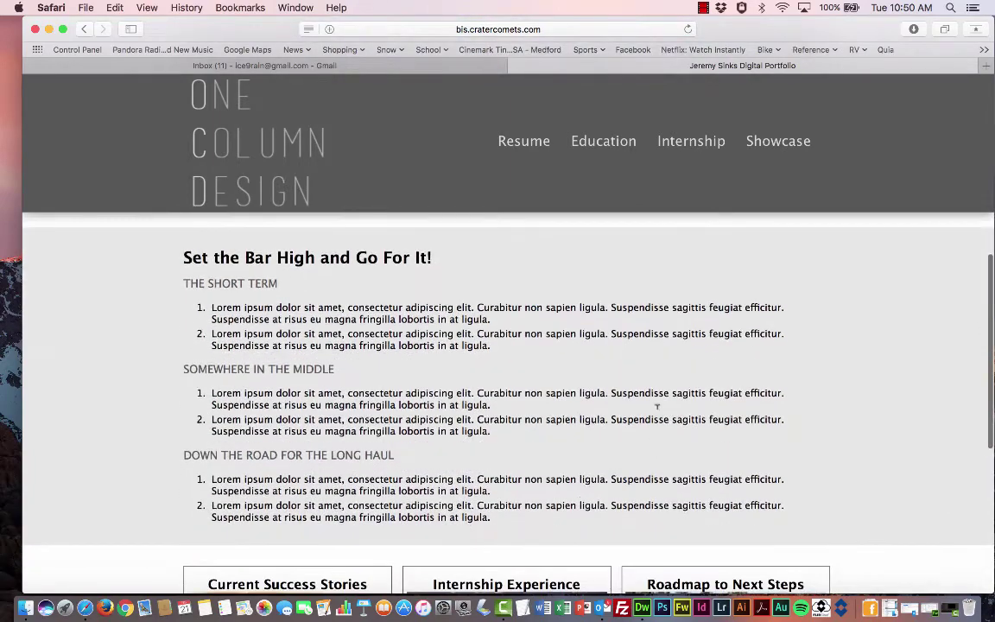
pyautogui.scroll(-6, 665, 375)
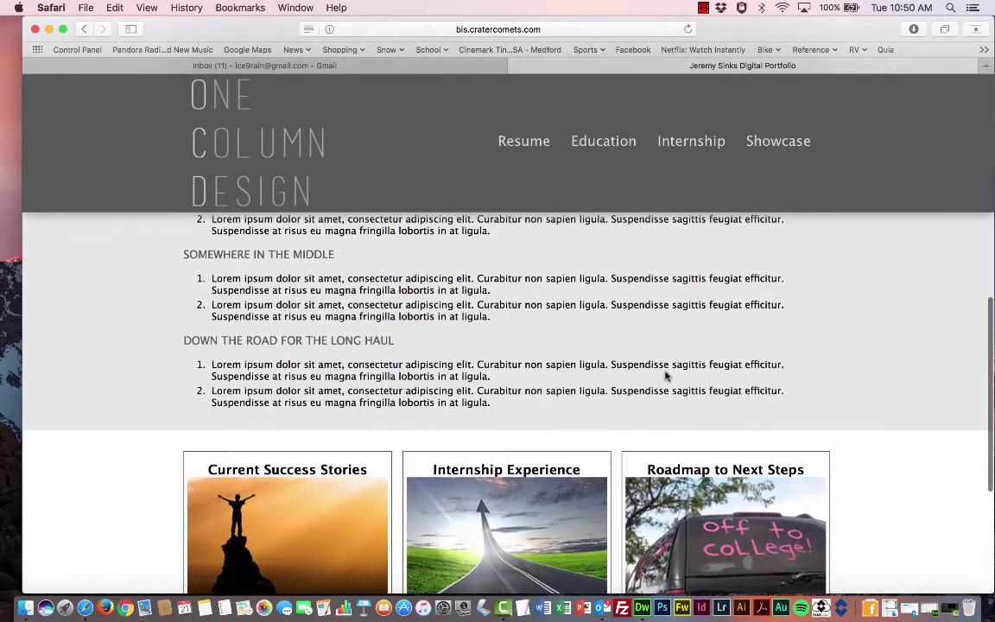
pyautogui.scroll(-1, 918, 374)
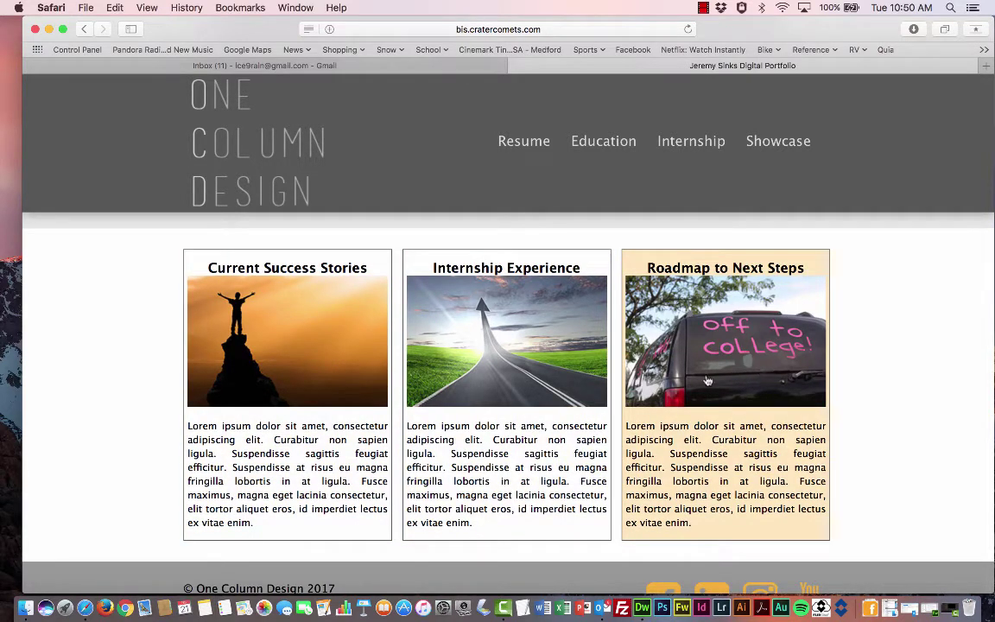
pyautogui.scroll(-3, 706, 379)
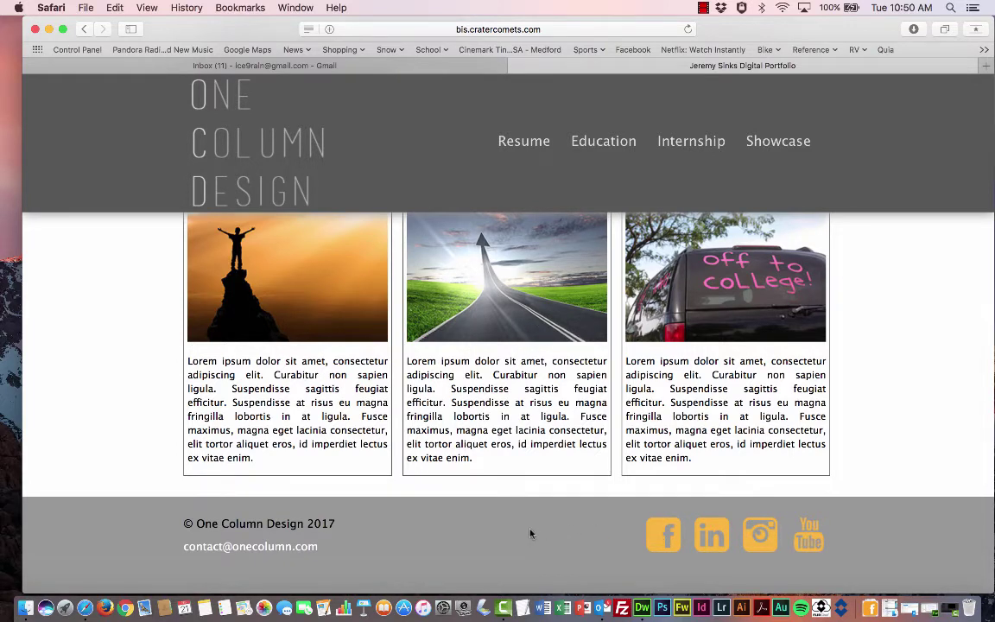
pyautogui.scroll(3, 530, 533)
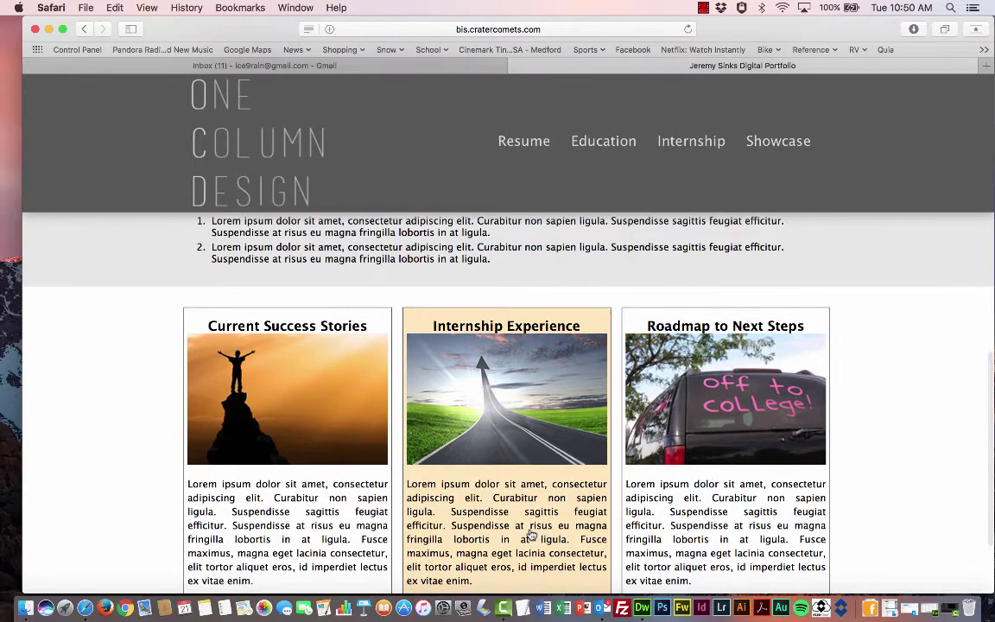
pyautogui.scroll(12, 530, 533)
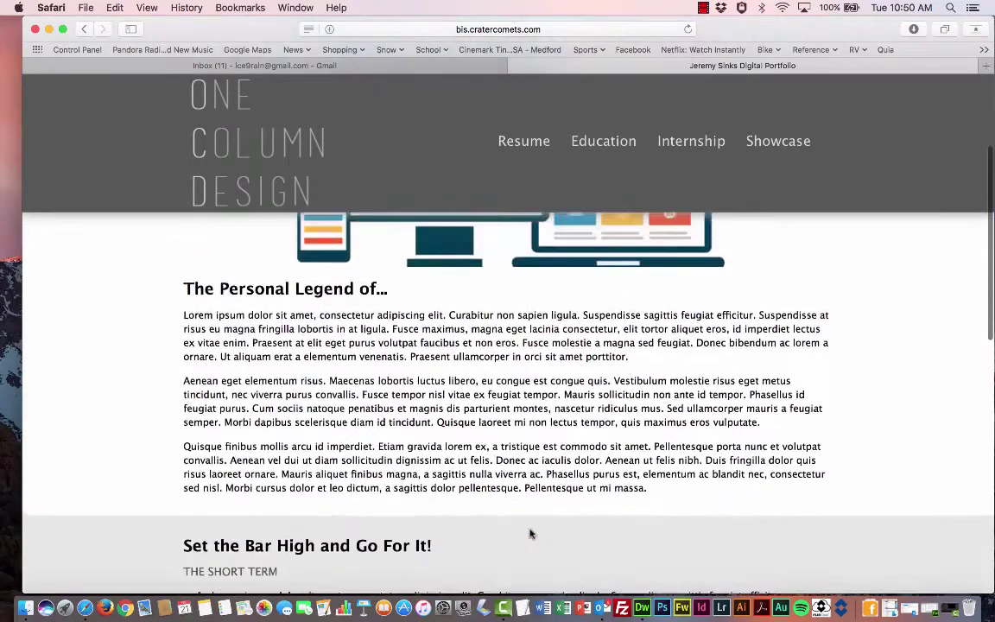
pyautogui.scroll(4, 530, 532)
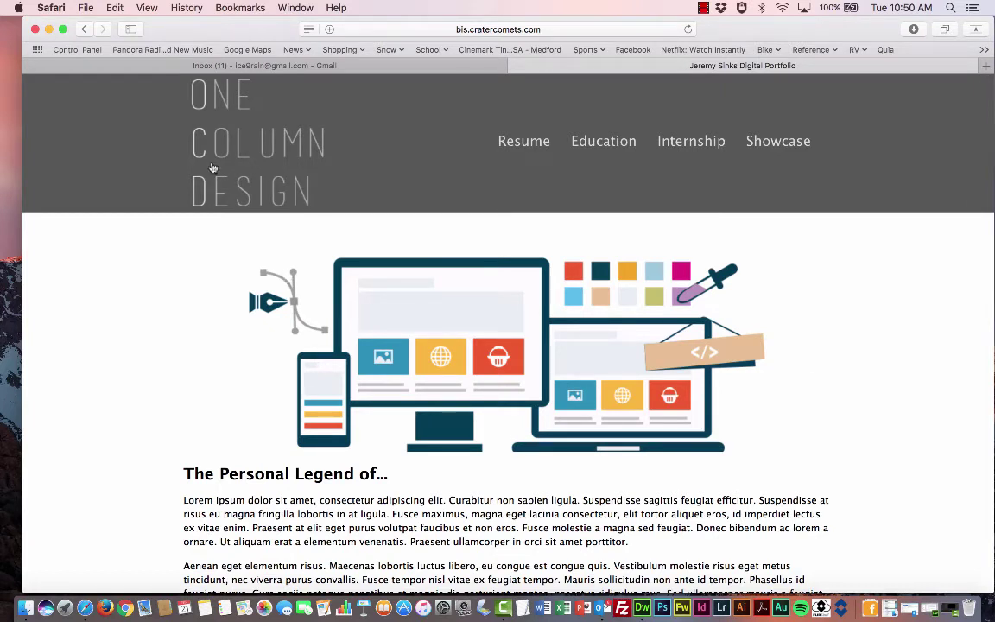
# - Hide Safari and create a new desktop folder named portfolio-y2
pyautogui.click(49, 30)
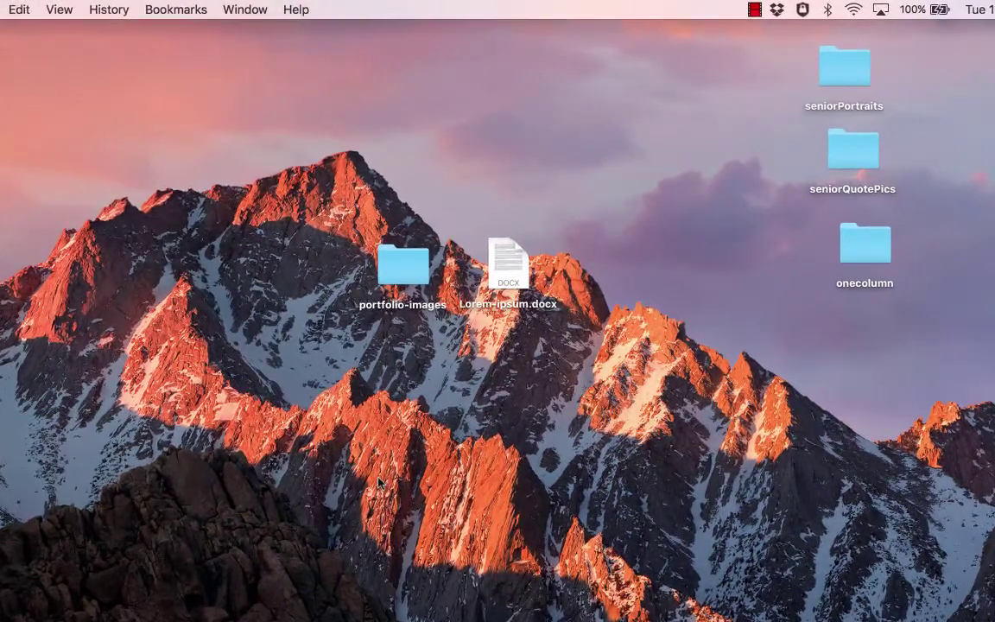
pyautogui.rightClick(379, 478)
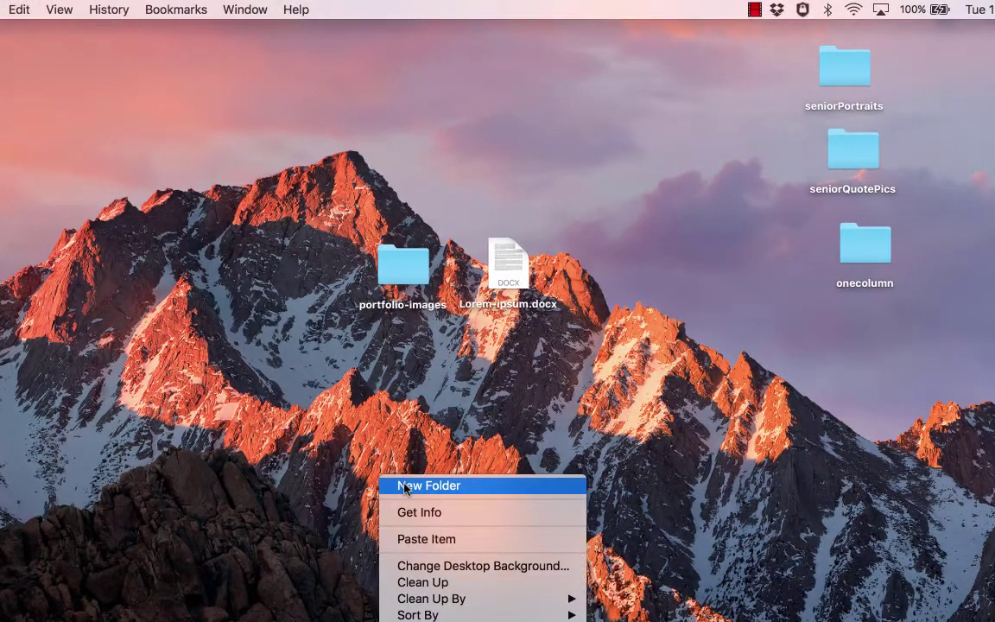
pyautogui.click(407, 488)
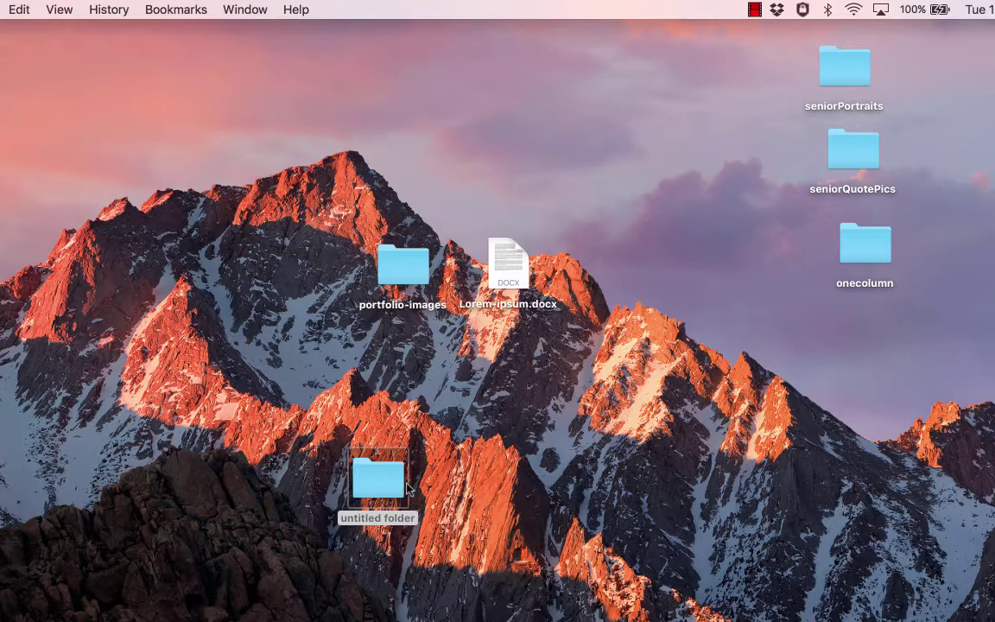
pyautogui.moveTo(346, 430); pyautogui.dragTo(467, 459)
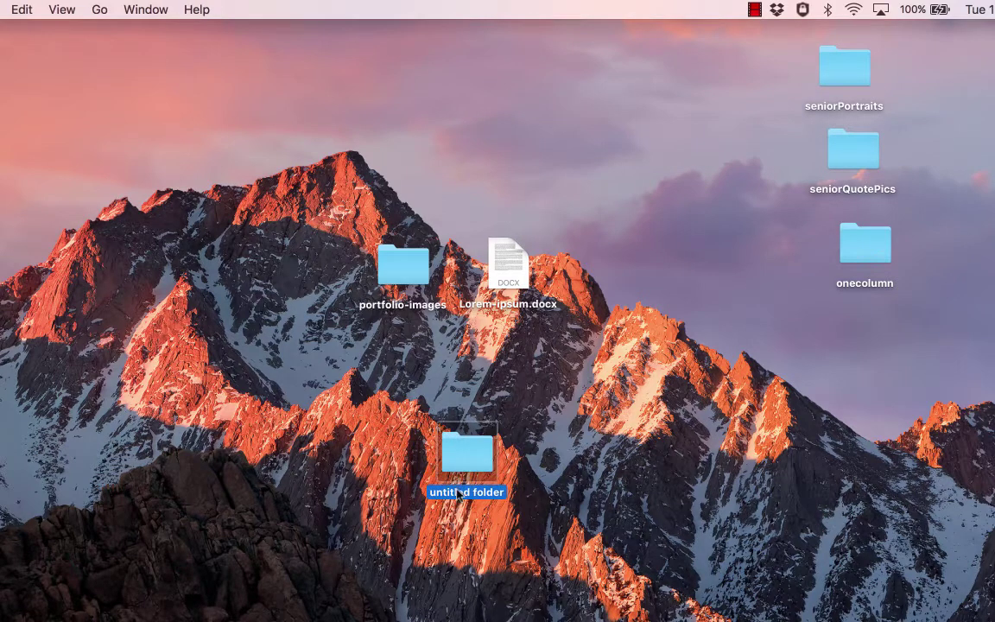
pyautogui.press('Return')
pyautogui.write('portfolio-y2')
pyautogui.click(570, 479)
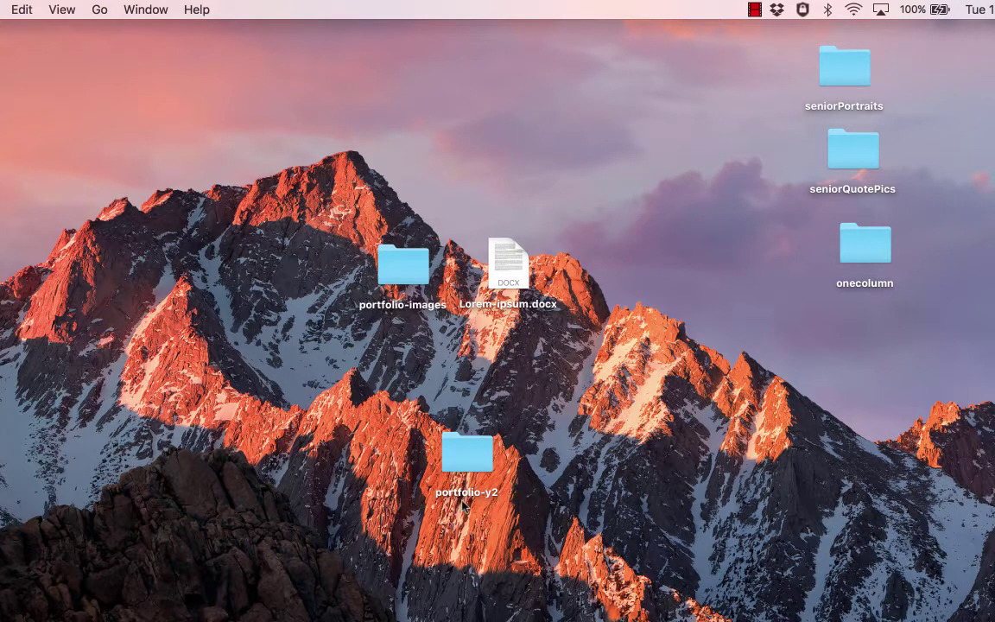
pyautogui.click(467, 447)
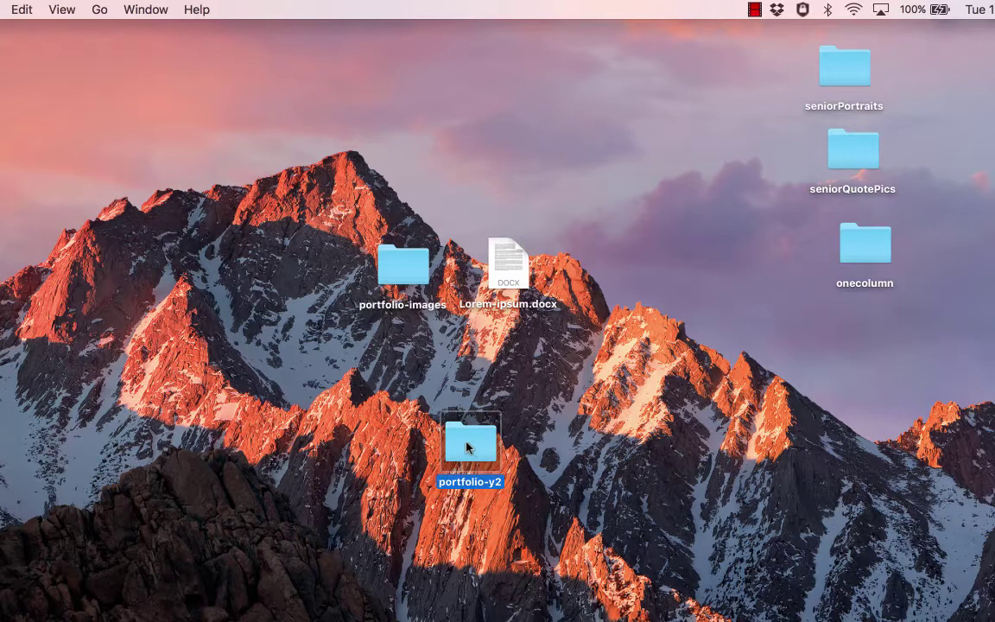
# - Open portfolio-y2 and enlarge and reposition its Finder window
pyautogui.doubleClick(461, 438)
pyautogui.moveTo(266, 95); pyautogui.dragTo(541, 95)
pyautogui.moveTo(815, 422); pyautogui.dragTo(994, 547)
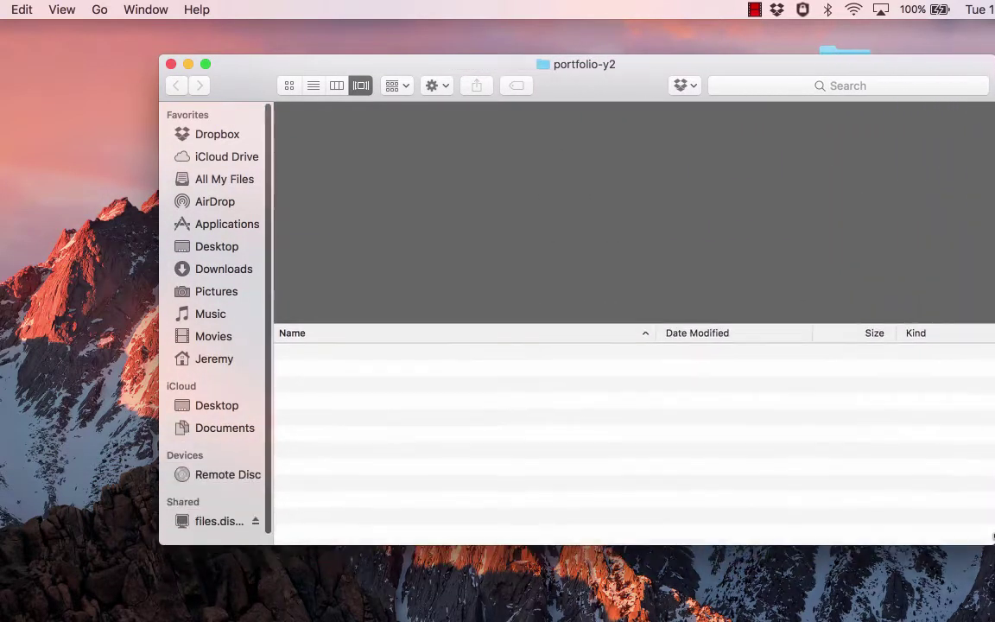
pyautogui.moveTo(650, 80); pyautogui.dragTo(569, 92)
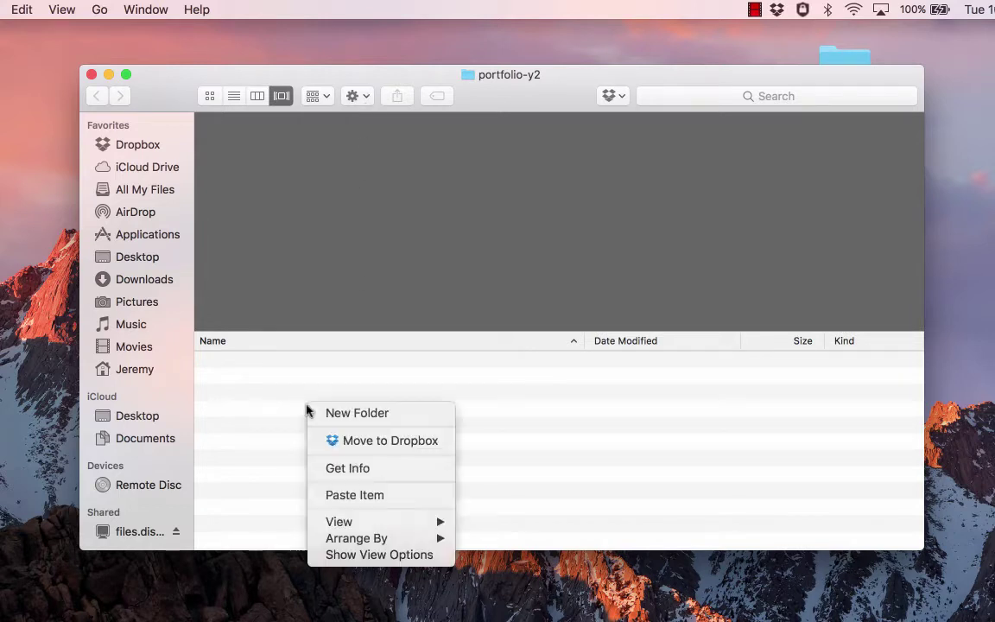
# - Create a subfolder named with the student's surname, first name and '_portfolio'
pyautogui.click(338, 415)
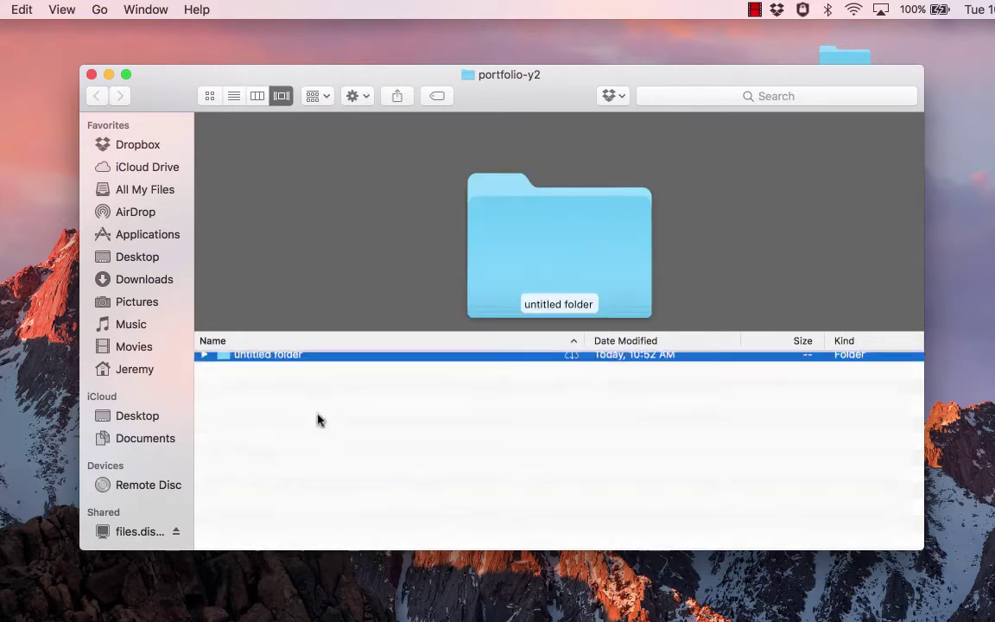
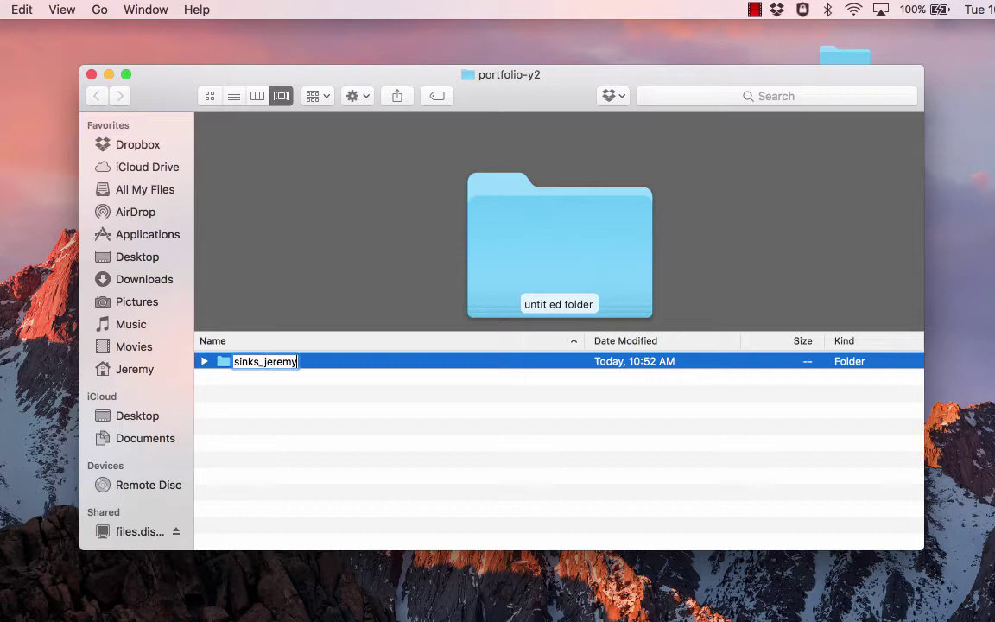
pyautogui.write('_portfolio')
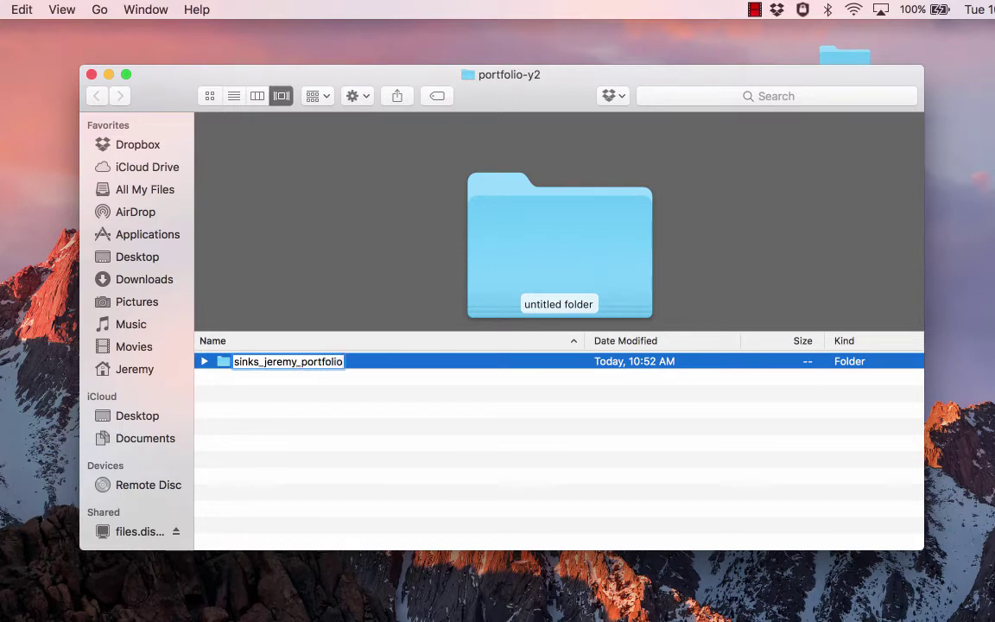
pyautogui.press('Return')
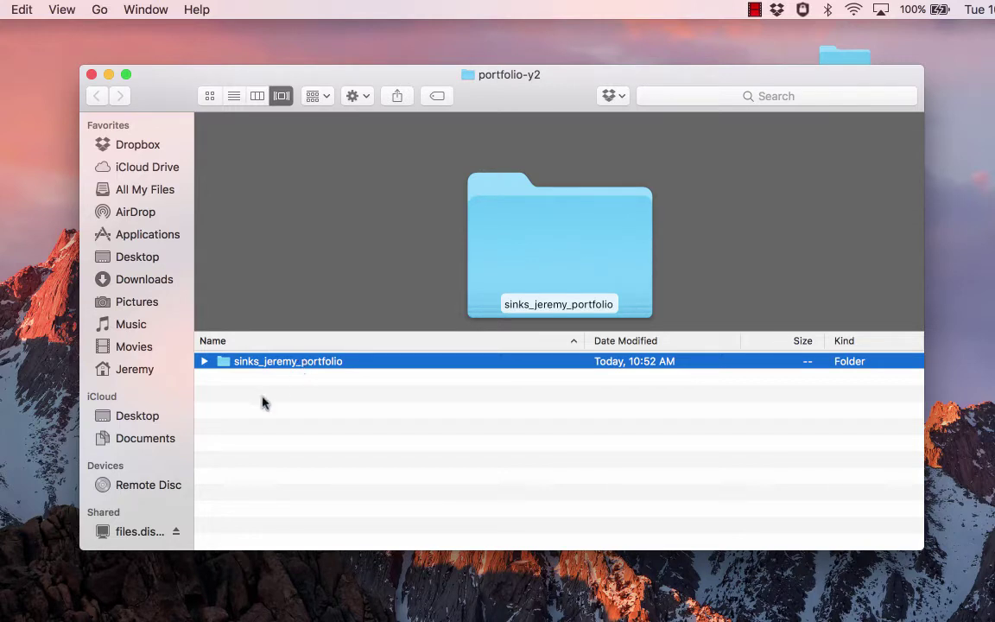
pyautogui.moveTo(529, 89); pyautogui.dragTo(524, 53)
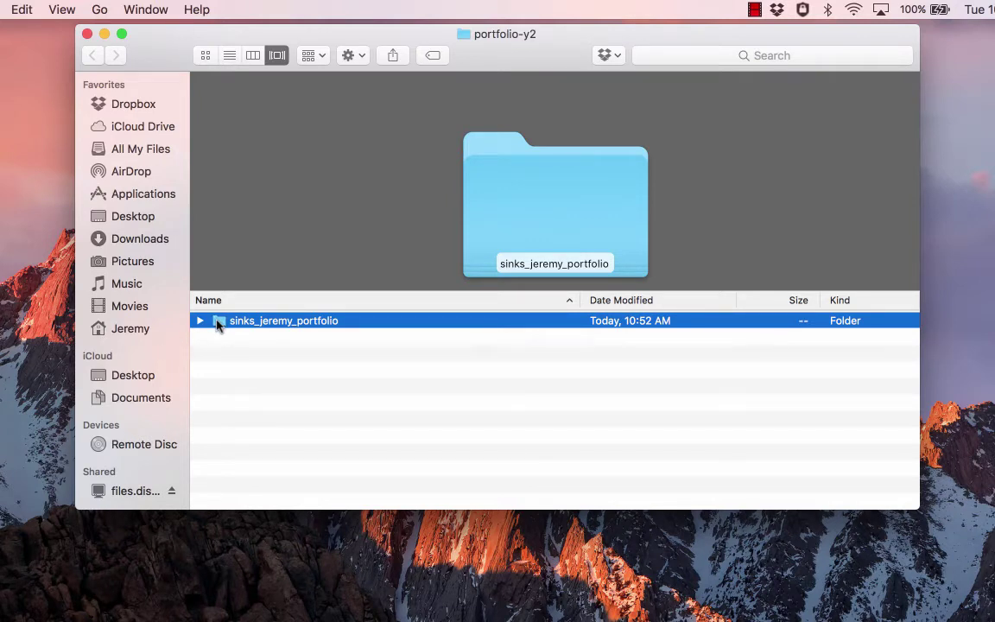
# - Open the portfolio folder and add a new subfolder named _css
pyautogui.moveTo(451, 57); pyautogui.dragTo(451, 54)
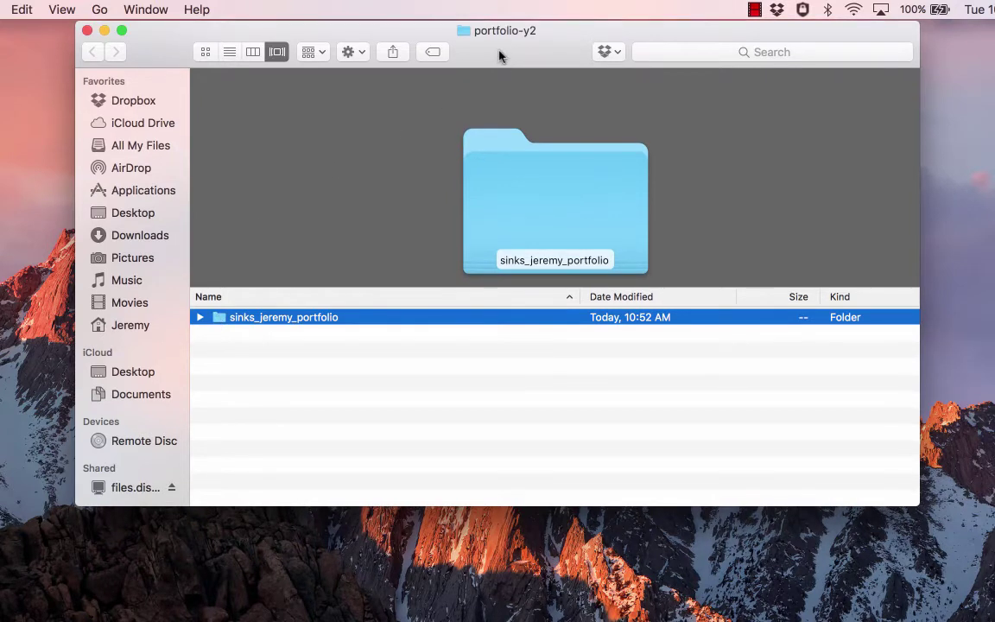
pyautogui.doubleClick(220, 319)
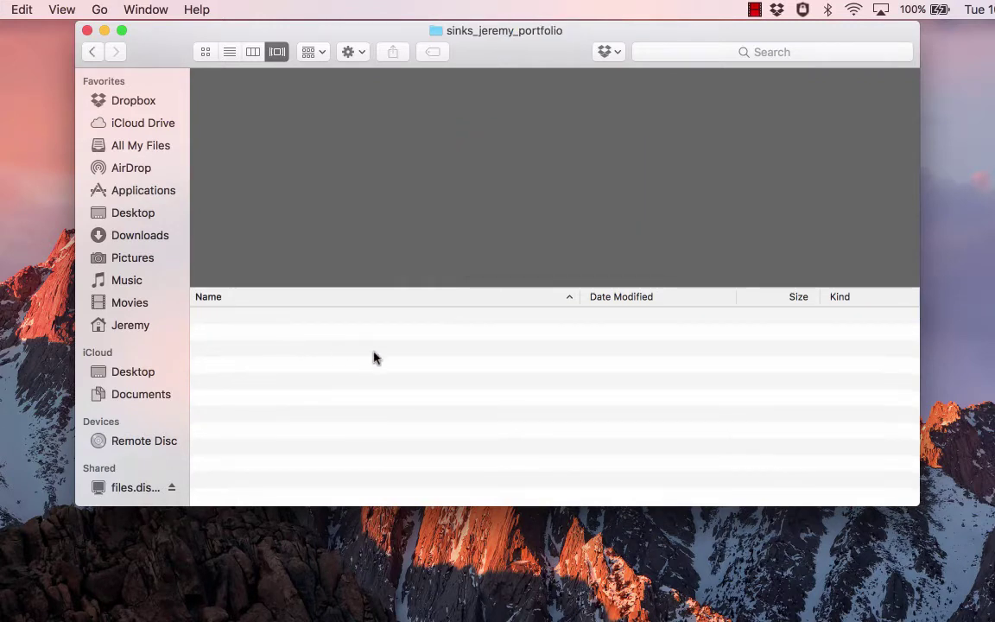
pyautogui.click(360, 53)
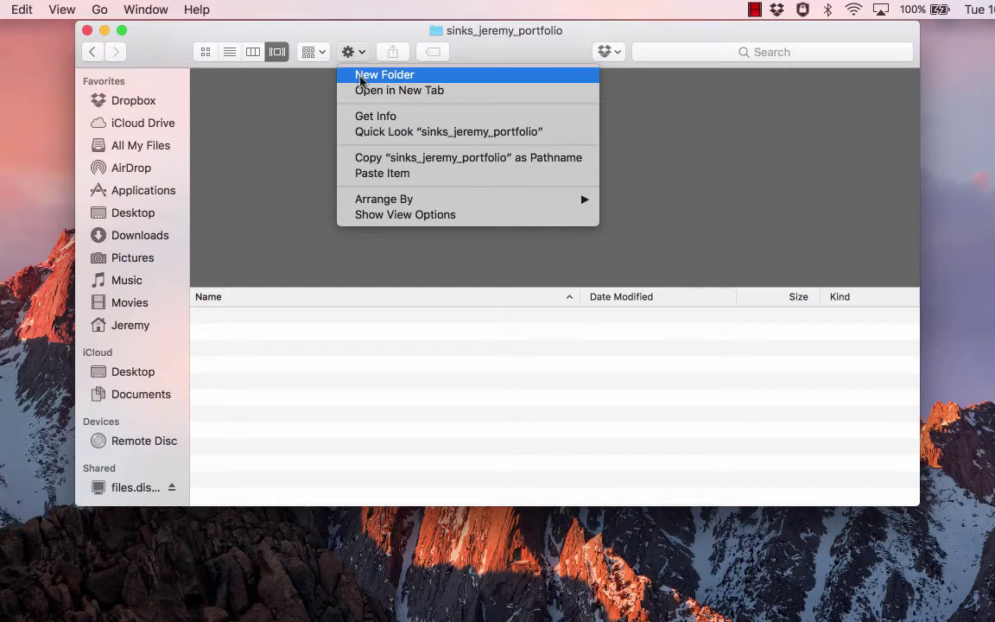
pyautogui.click(360, 53)
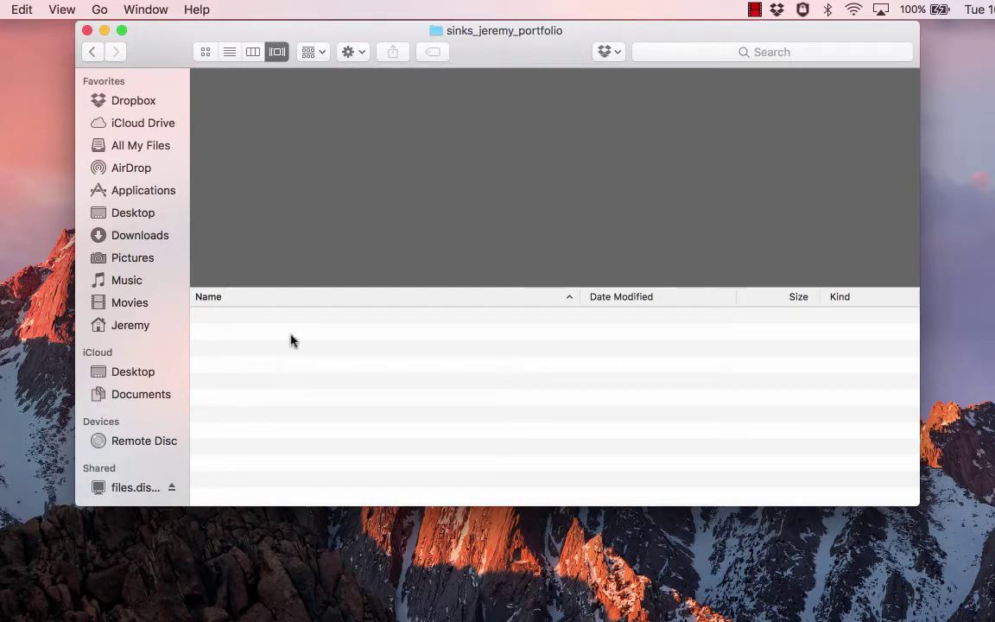
pyautogui.rightClick(267, 357)
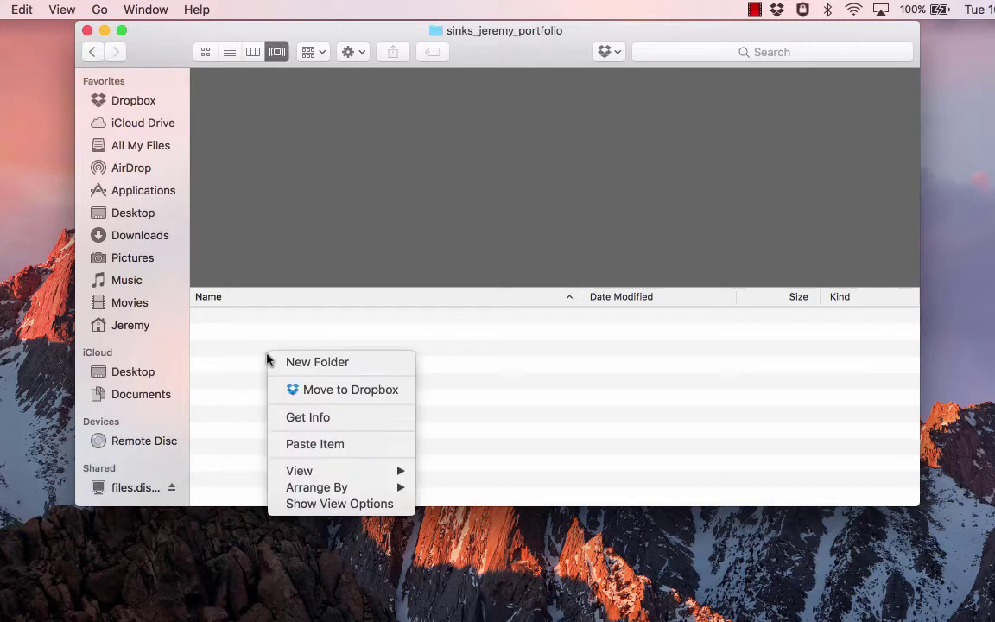
pyautogui.click(288, 363)
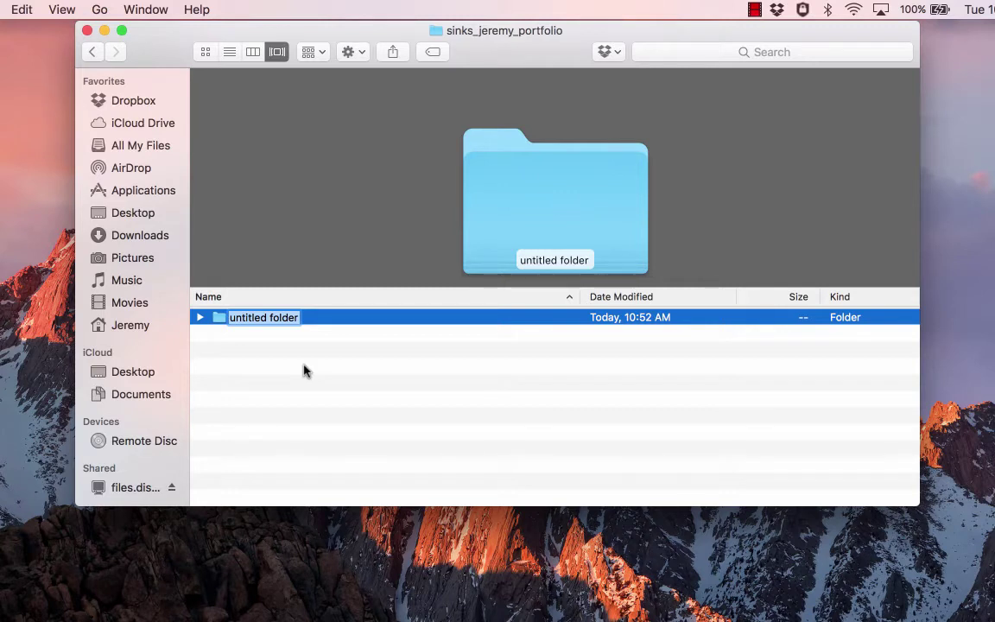
pyautogui.write('_css')
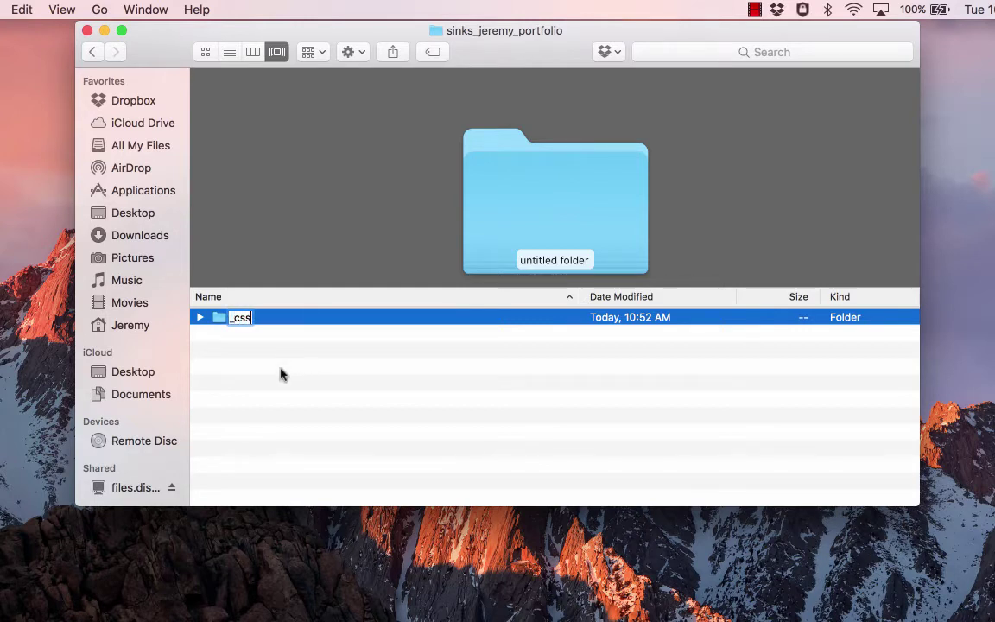
pyautogui.press('Return')
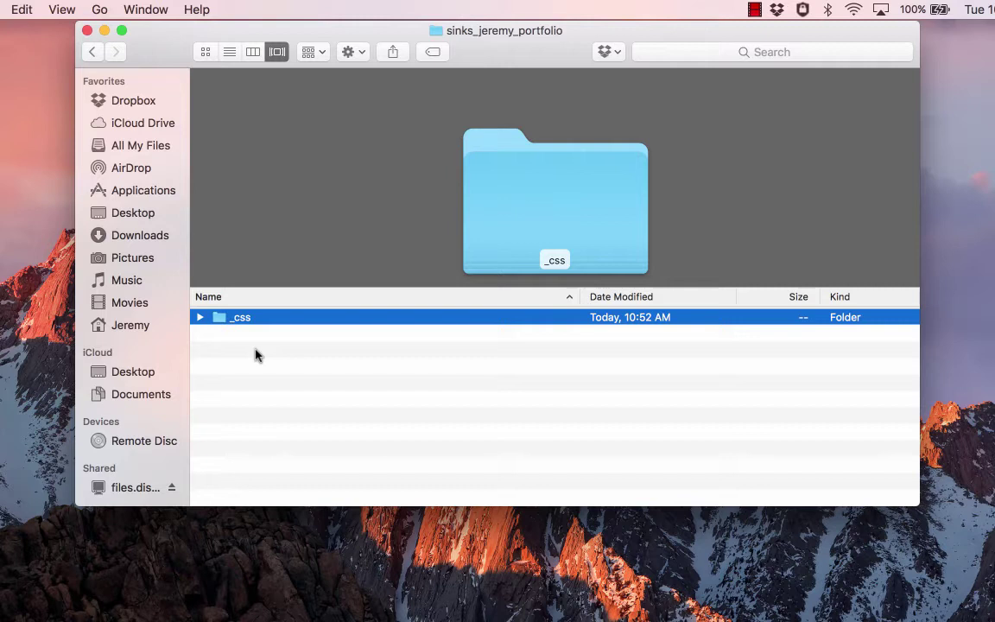
pyautogui.click(246, 355)
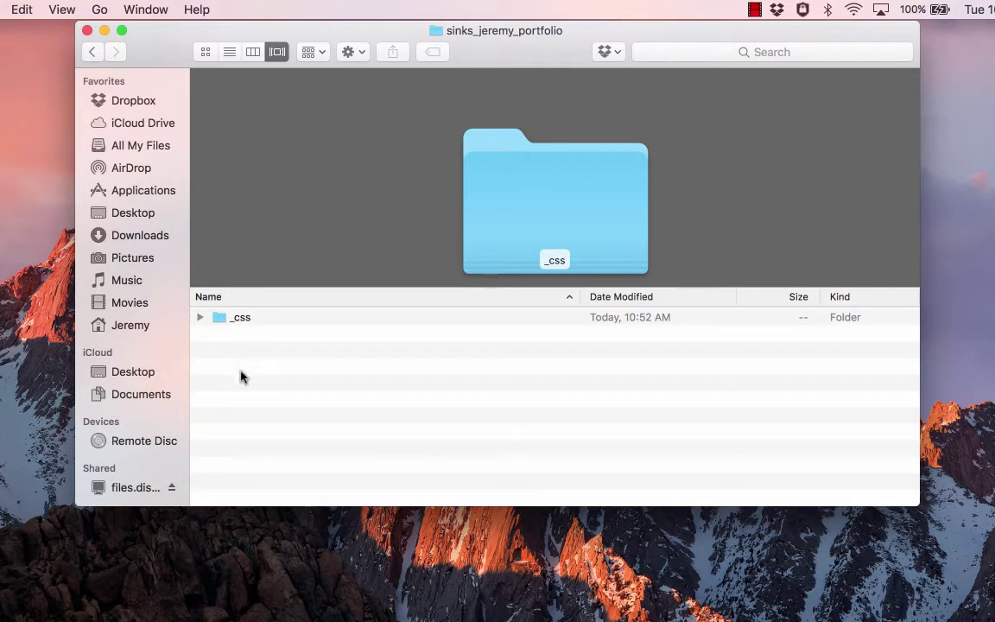
# - Add a _js subfolder to the portfolio folder
pyautogui.rightClick(240, 360)
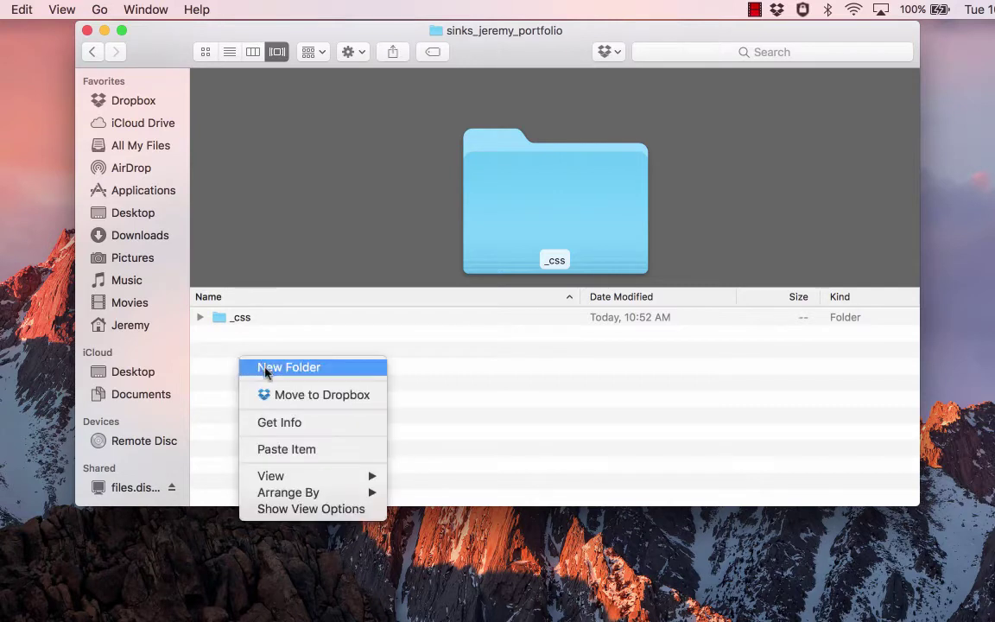
pyautogui.click(265, 368)
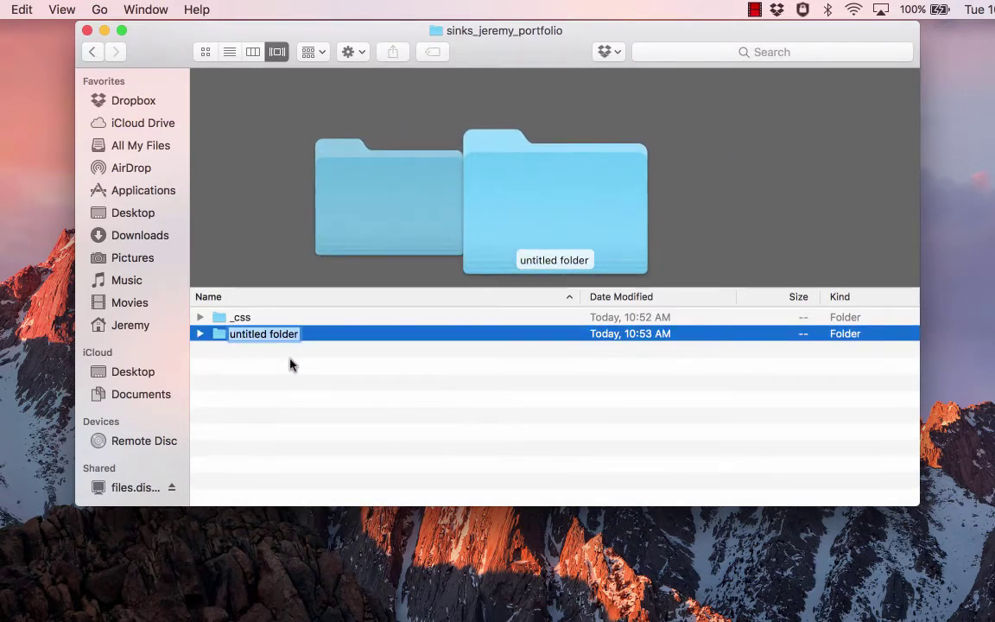
pyautogui.write('_js')
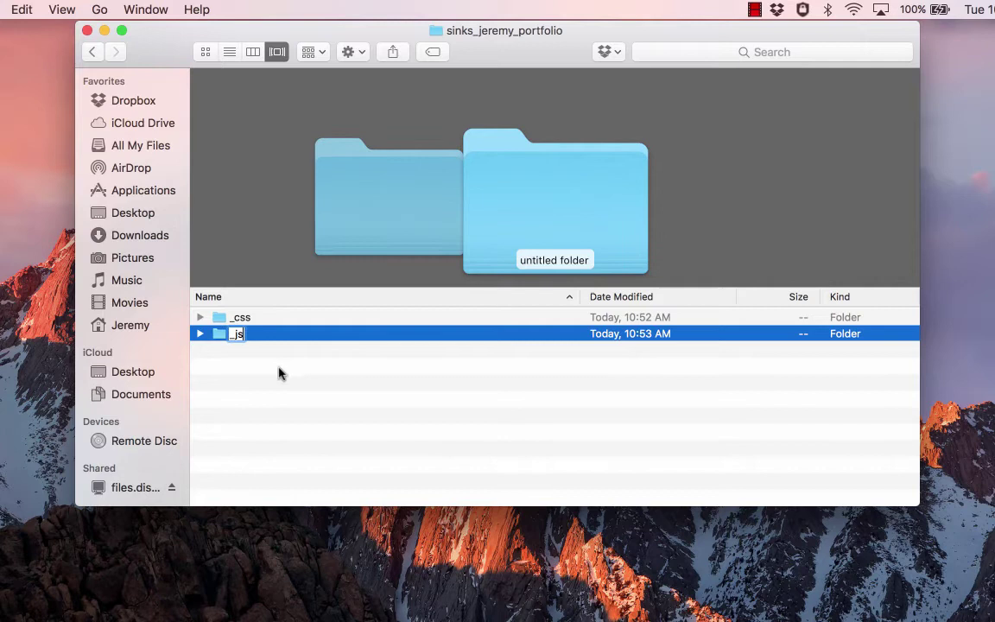
pyautogui.press('Return')
pyautogui.click(269, 385)
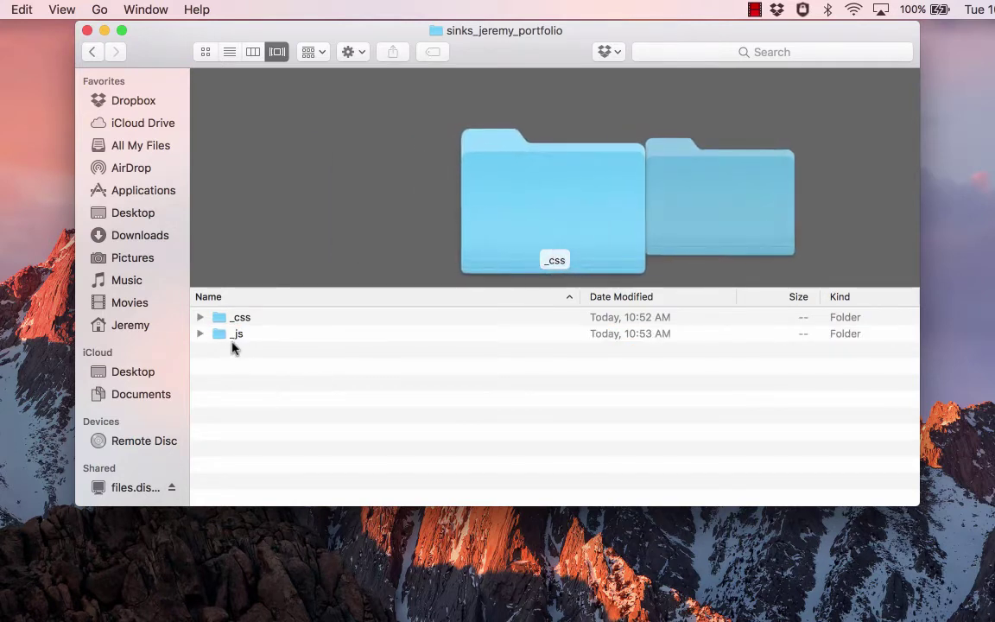
# - Add two more subfolders named images and documents
pyautogui.rightClick(244, 384)
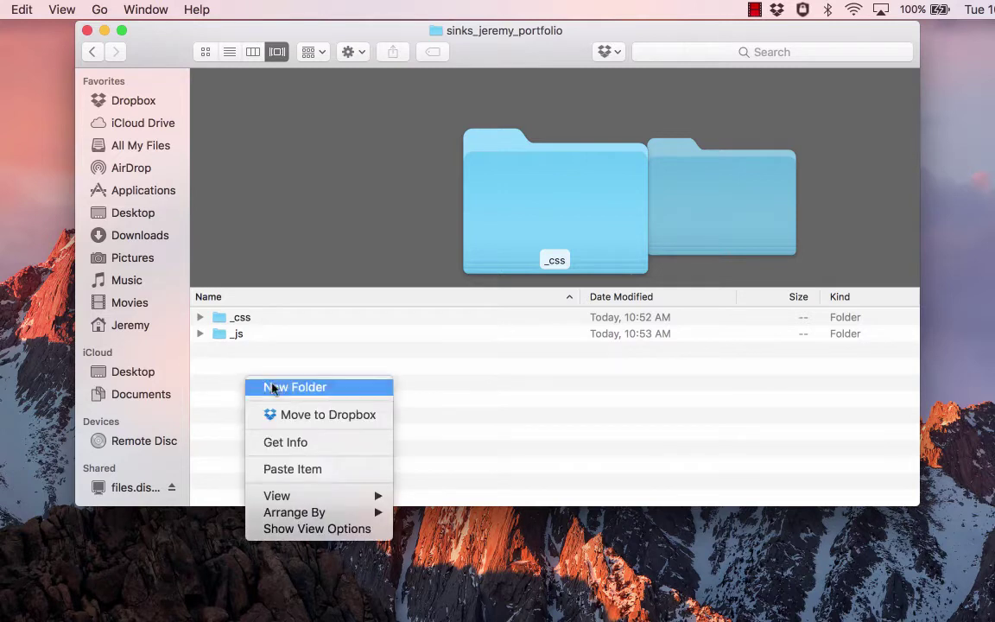
pyautogui.click(269, 386)
pyautogui.write('images')
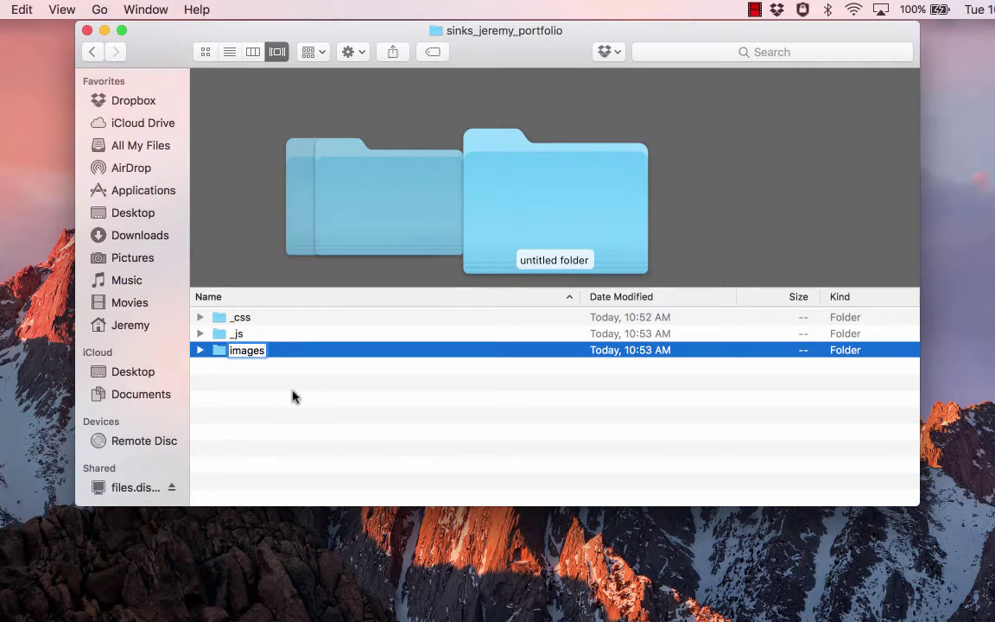
pyautogui.press('Return')
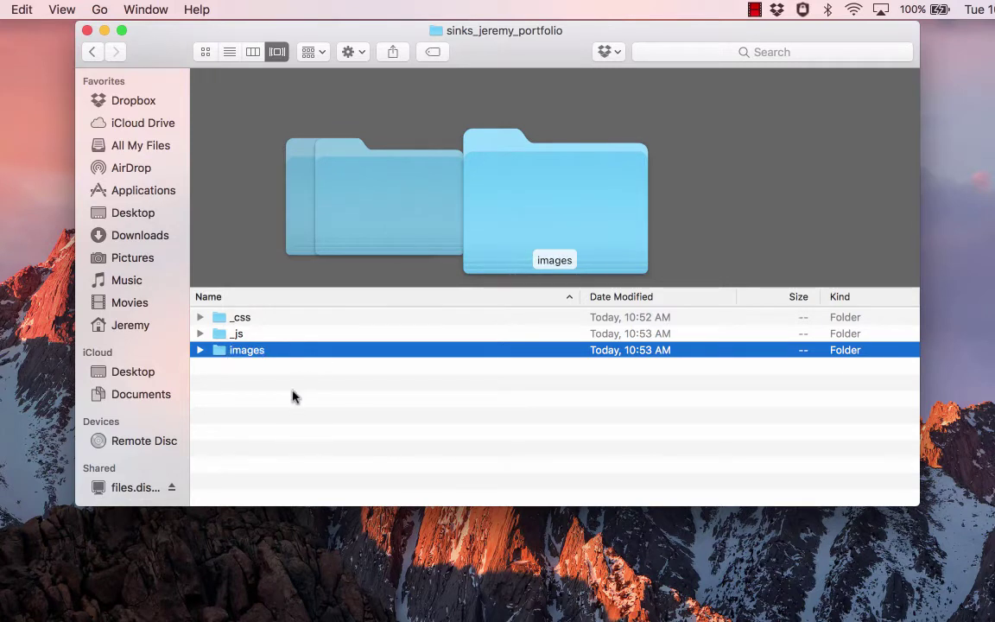
pyautogui.click(281, 400)
pyautogui.rightClick(276, 394)
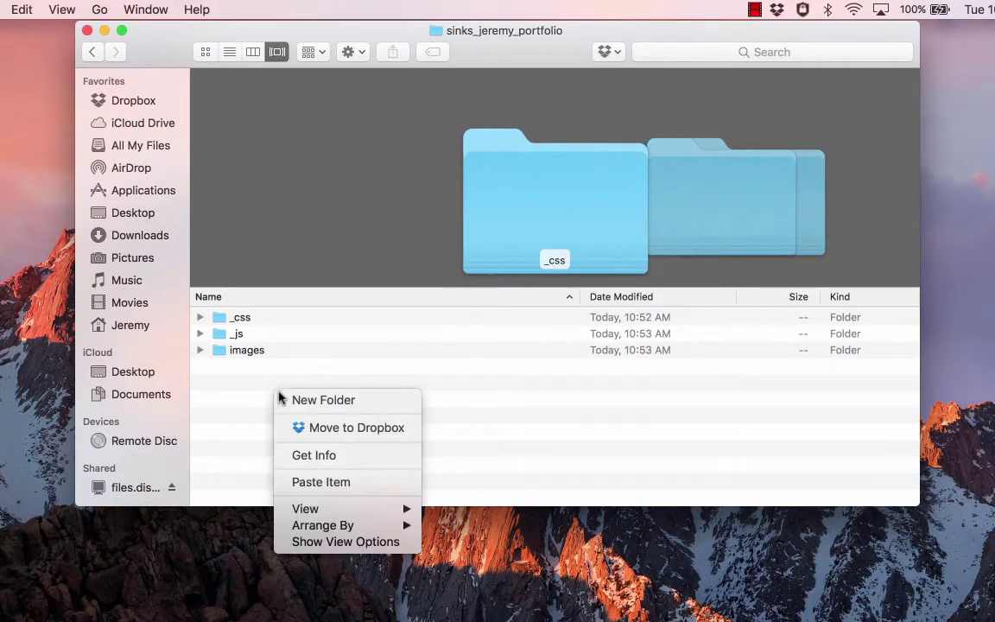
pyautogui.click(322, 400)
pyautogui.write('d')
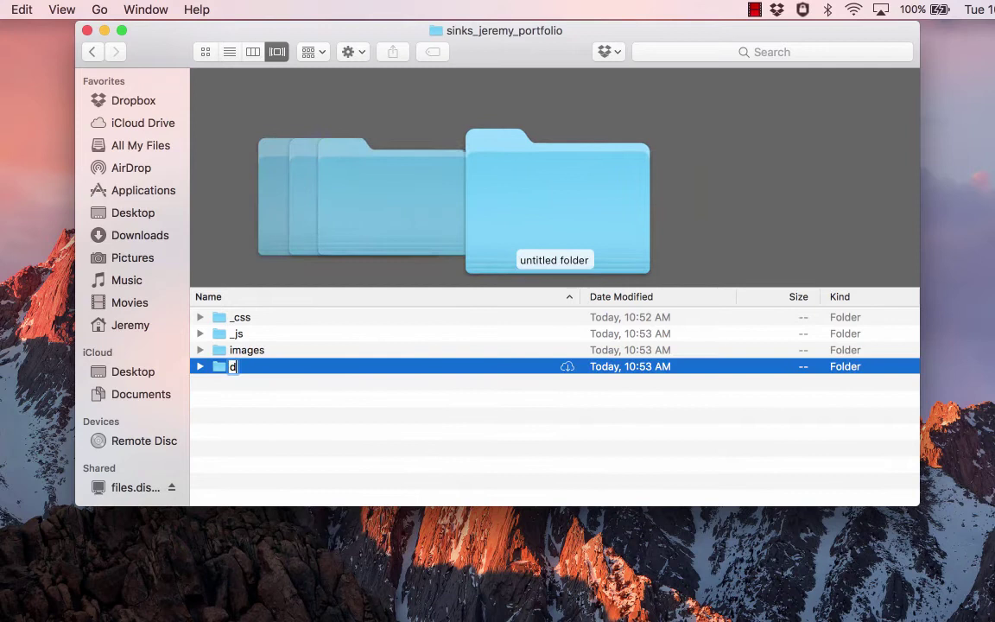
pyautogui.write('ocuments')
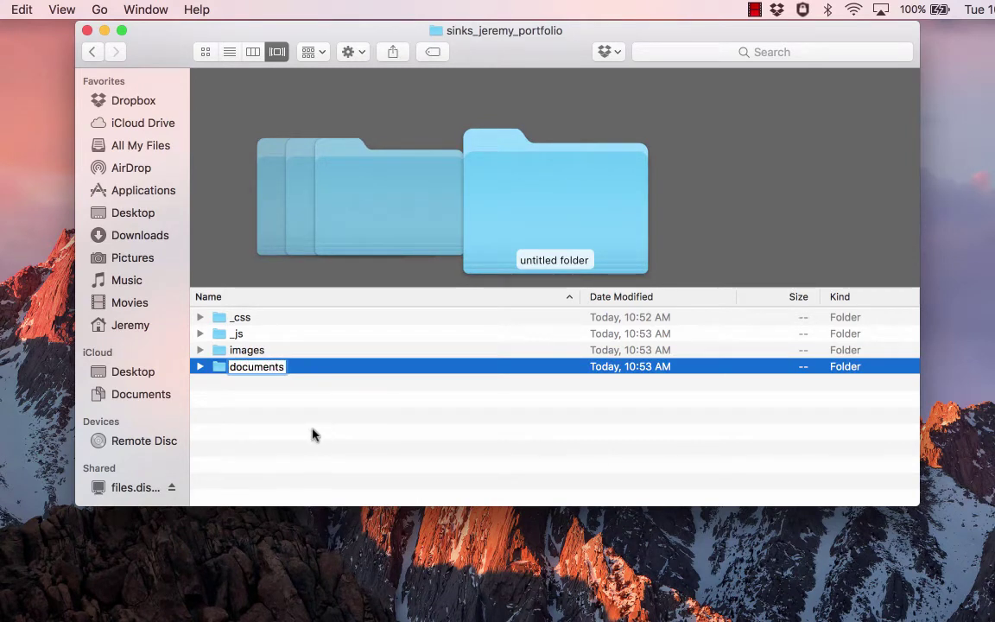
pyautogui.press('Return')
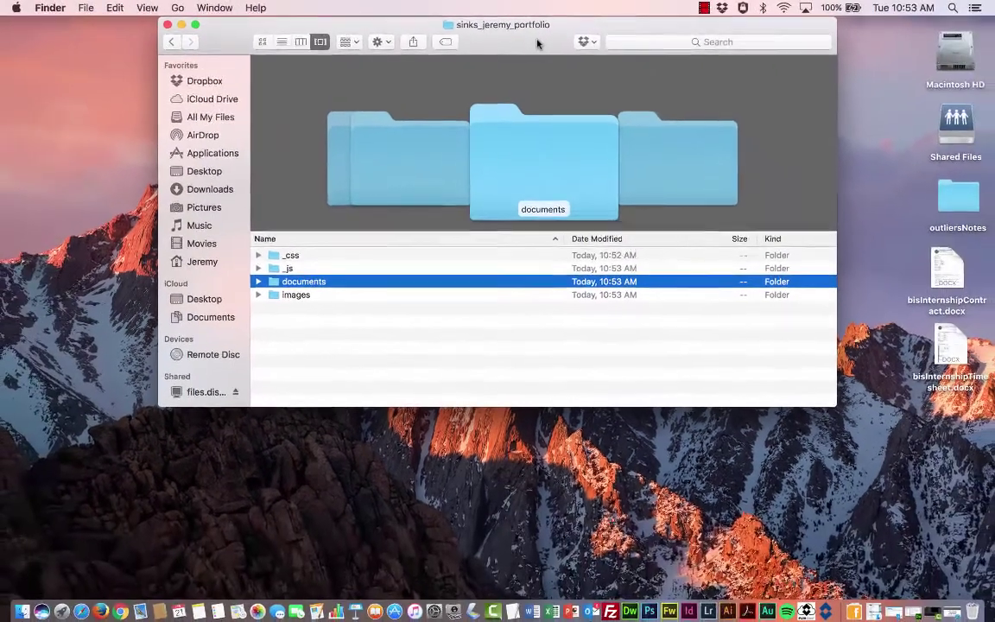
# - Narrow the portfolio window, move it aside, and shift portfolio-images up on the desktop
pyautogui.moveTo(535, 41); pyautogui.dragTo(462, 38)
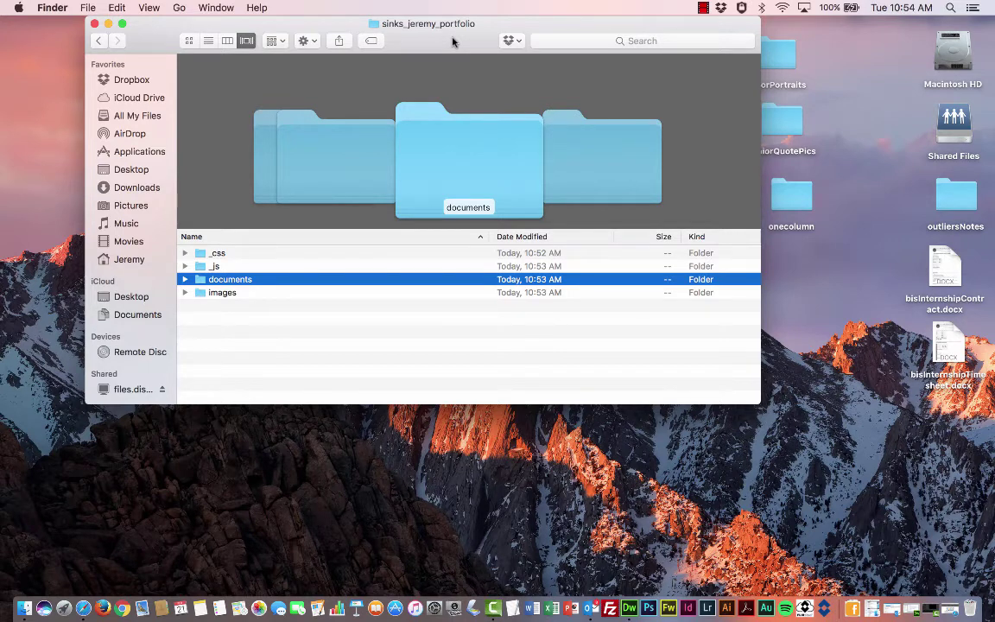
pyautogui.moveTo(441, 40); pyautogui.dragTo(508, 113)
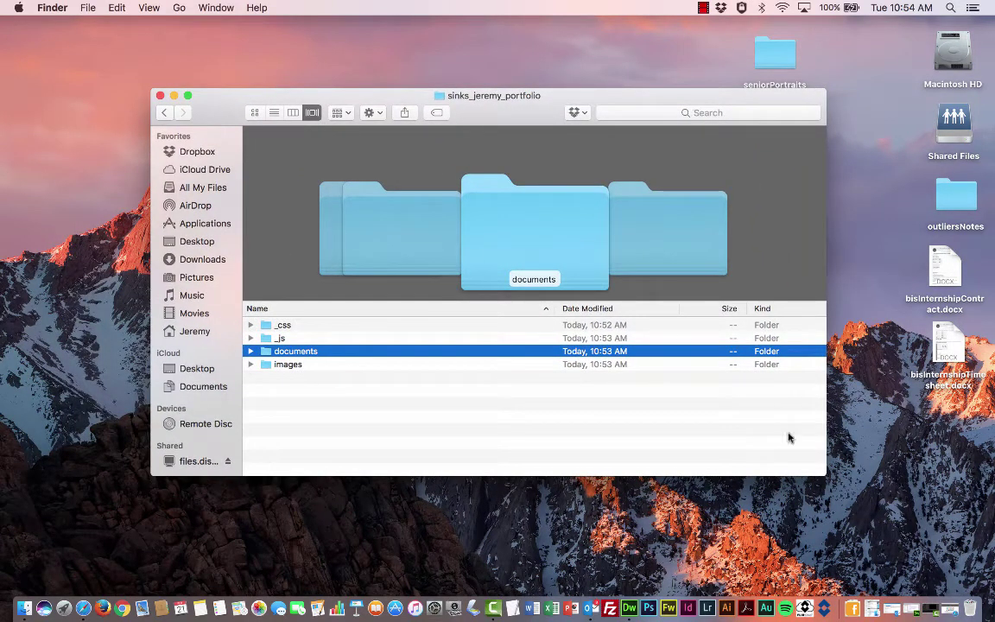
pyautogui.moveTo(826, 414); pyautogui.dragTo(514, 454)
pyautogui.moveTo(217, 115); pyautogui.dragTo(79, 114)
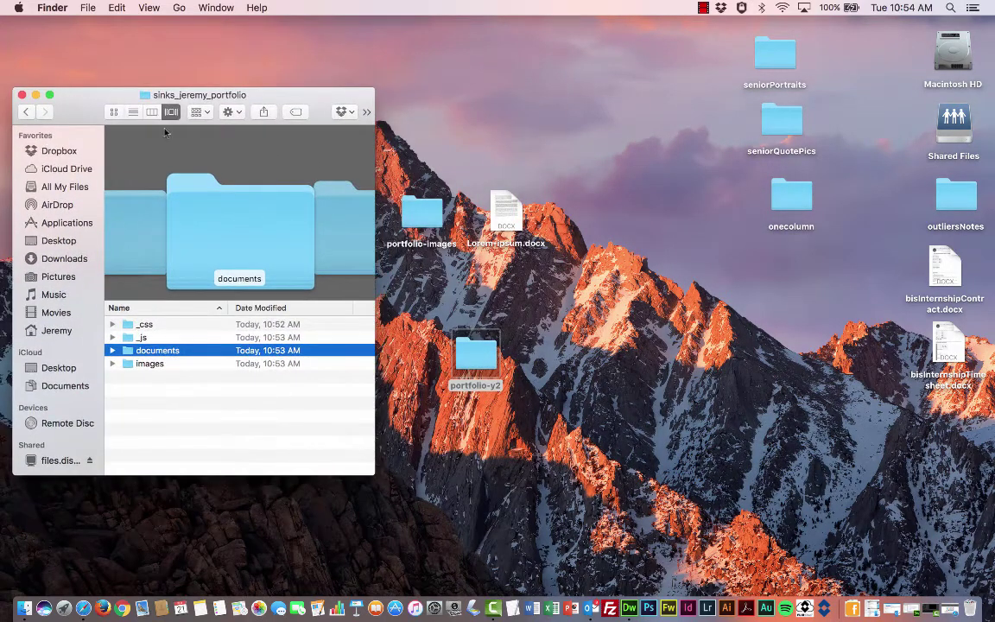
pyautogui.click(420, 211)
pyautogui.moveTo(420, 213); pyautogui.dragTo(504, 127)
# - Move Lorem-ipsum.docx from the desktop into the documents folder
pyautogui.click(505, 209)
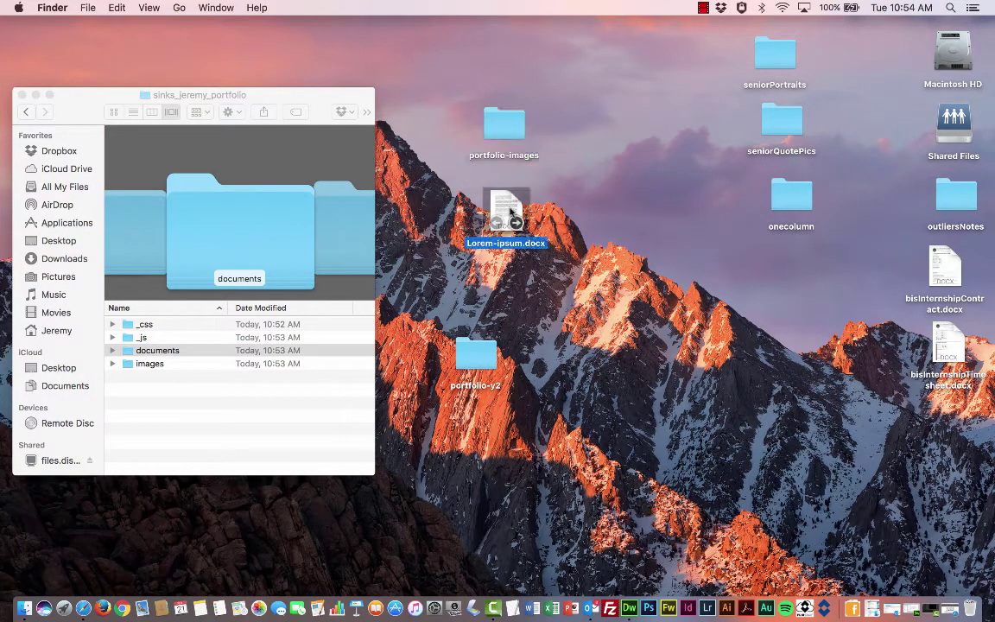
pyautogui.moveTo(279, 97); pyautogui.dragTo(313, 50)
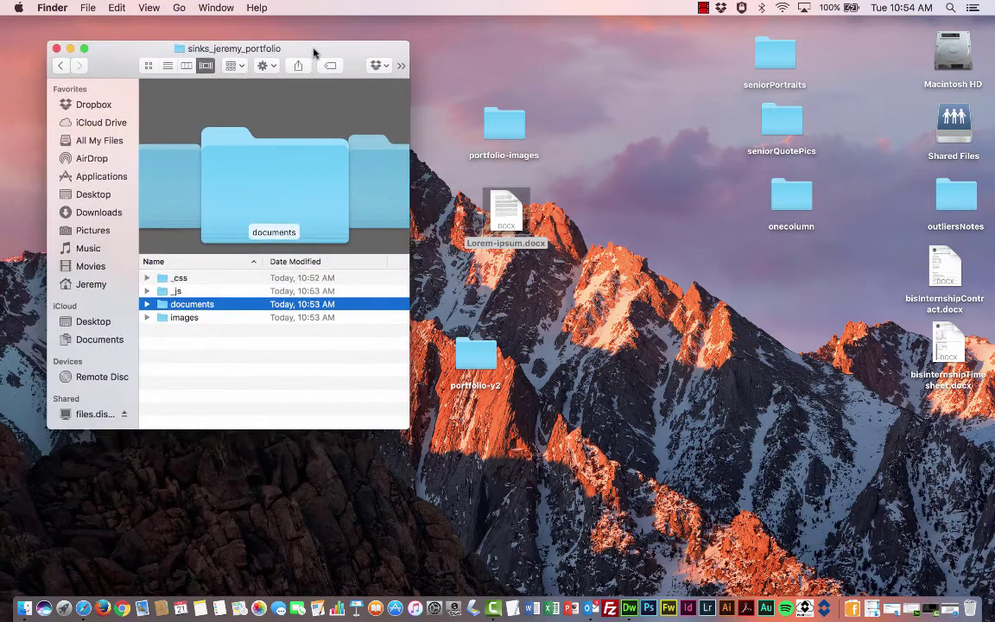
pyautogui.moveTo(502, 245); pyautogui.dragTo(506, 218)
pyautogui.moveTo(506, 212); pyautogui.dragTo(165, 309)
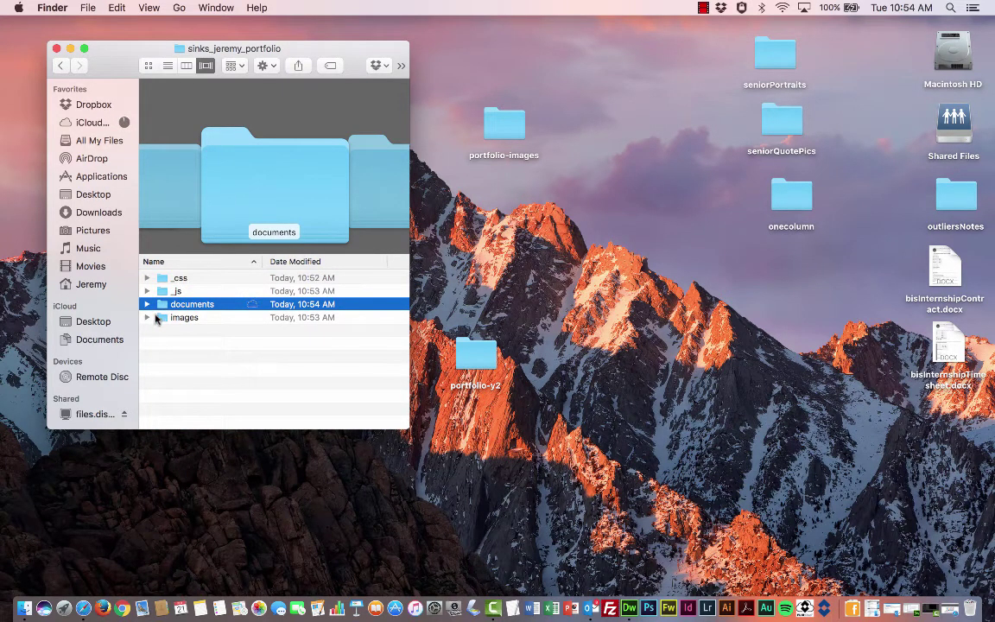
# - Open the images folder and portfolio-images side by side, enlarging portfolio-images
pyautogui.click(161, 319)
pyautogui.doubleClick(161, 319)
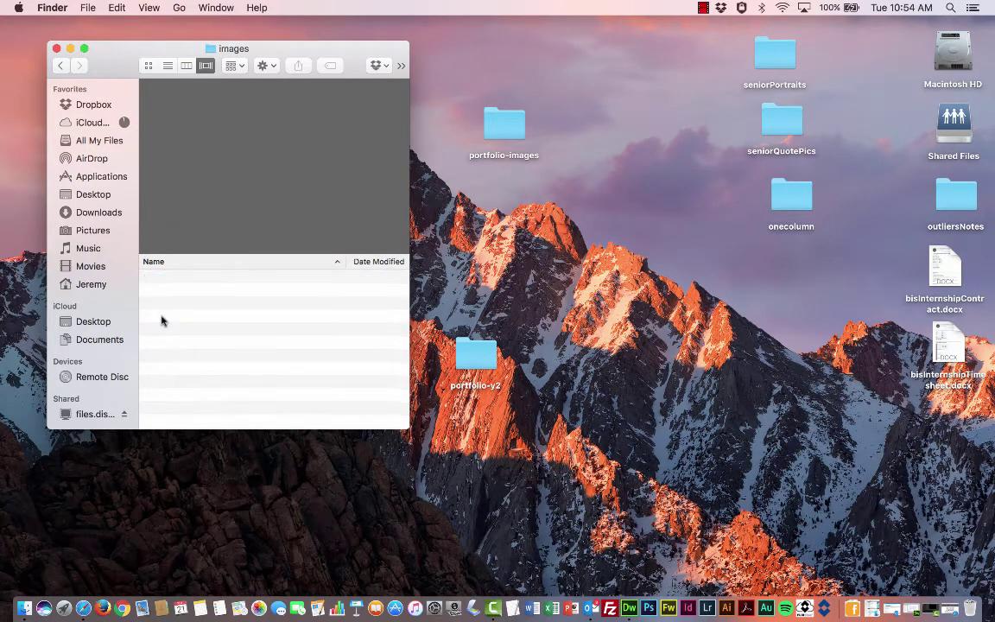
pyautogui.click(506, 127)
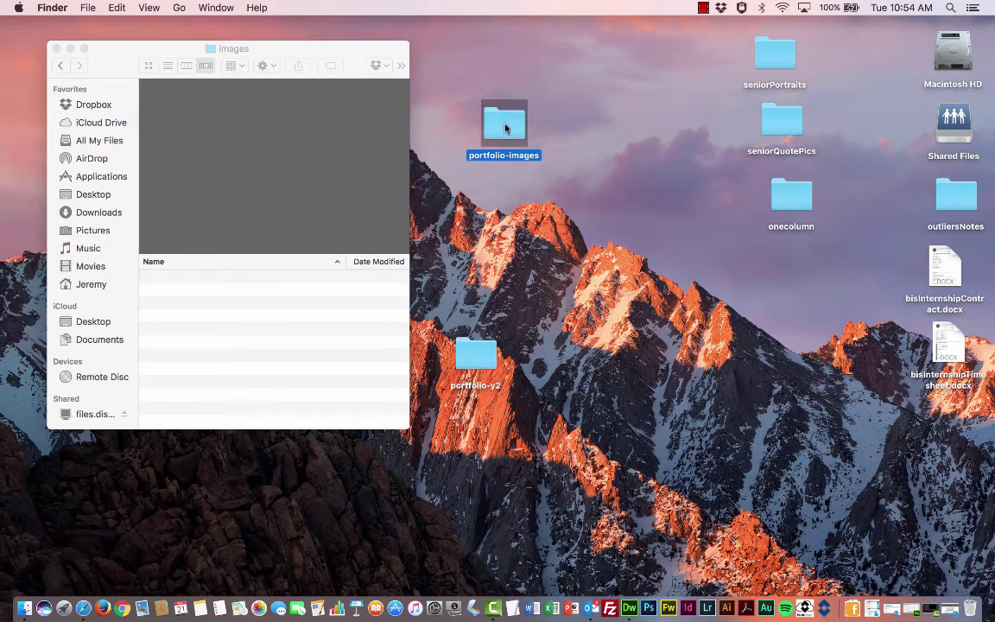
pyautogui.doubleClick(506, 127)
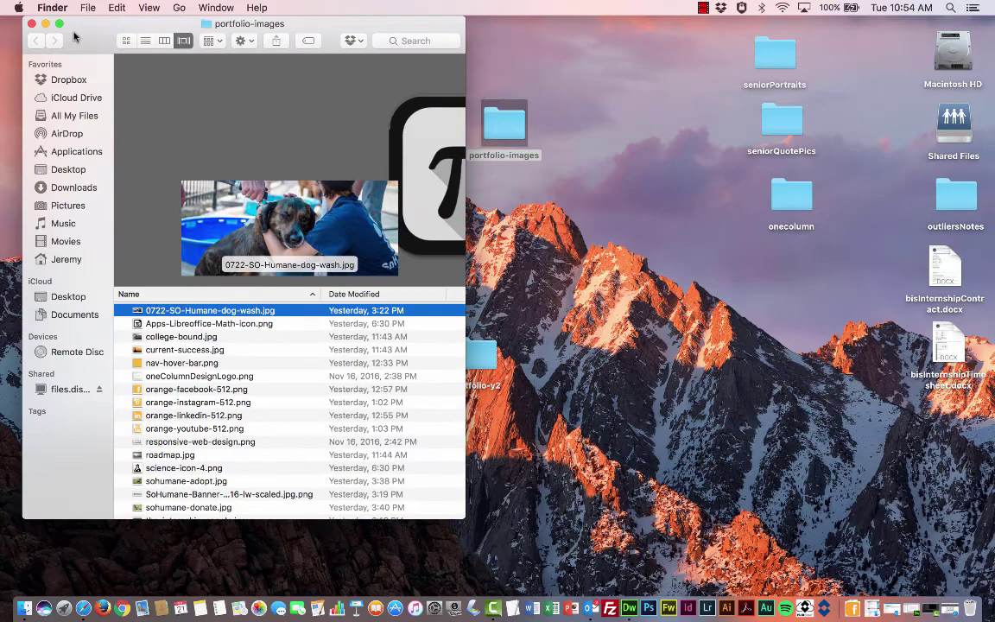
pyautogui.moveTo(82, 19); pyautogui.dragTo(500, 42)
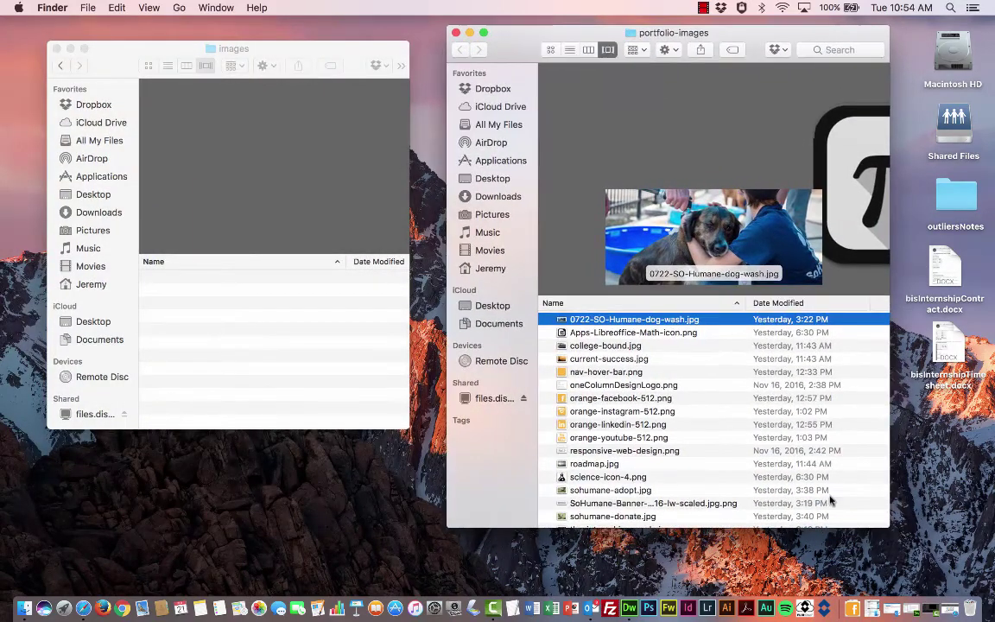
pyautogui.moveTo(890, 527); pyautogui.dragTo(916, 570)
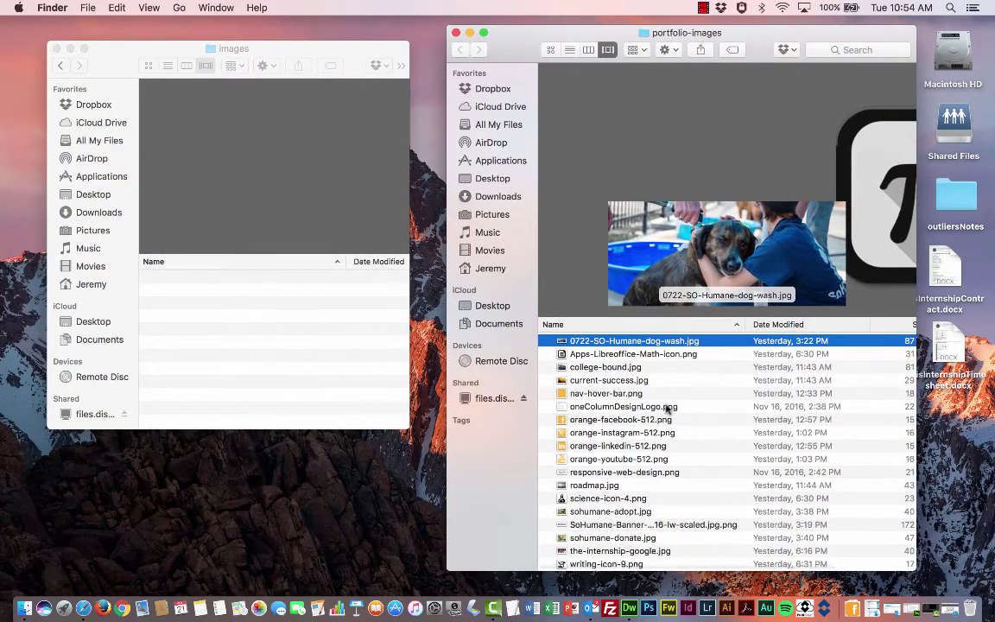
pyautogui.scroll(-1, 664, 406)
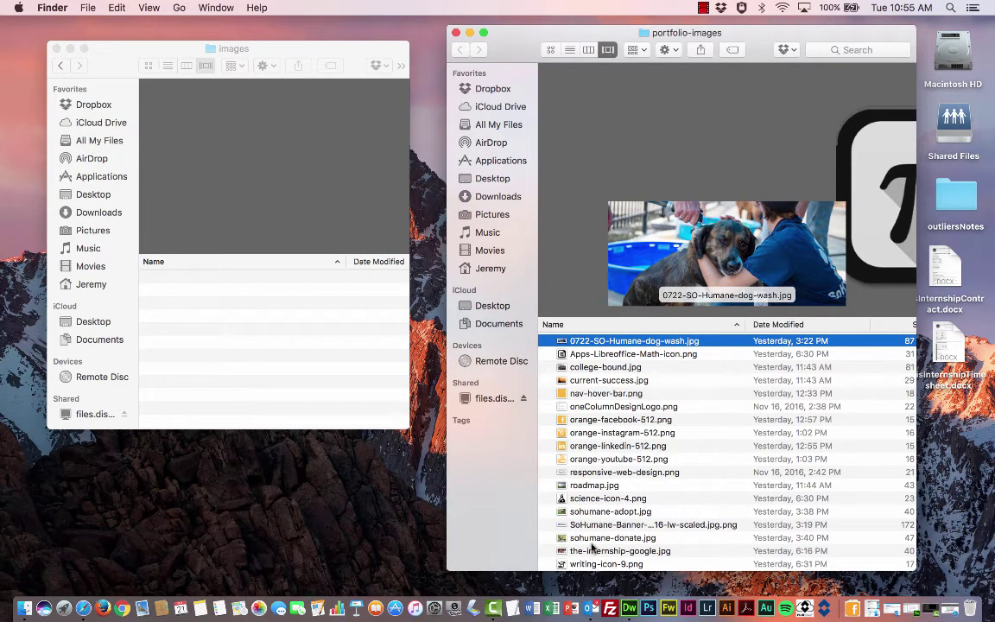
# - Copy all 18 pictures from portfolio-images into the images folder
pyautogui.keyDown('shift'); pyautogui.click(586, 566); pyautogui.keyUp('shift')
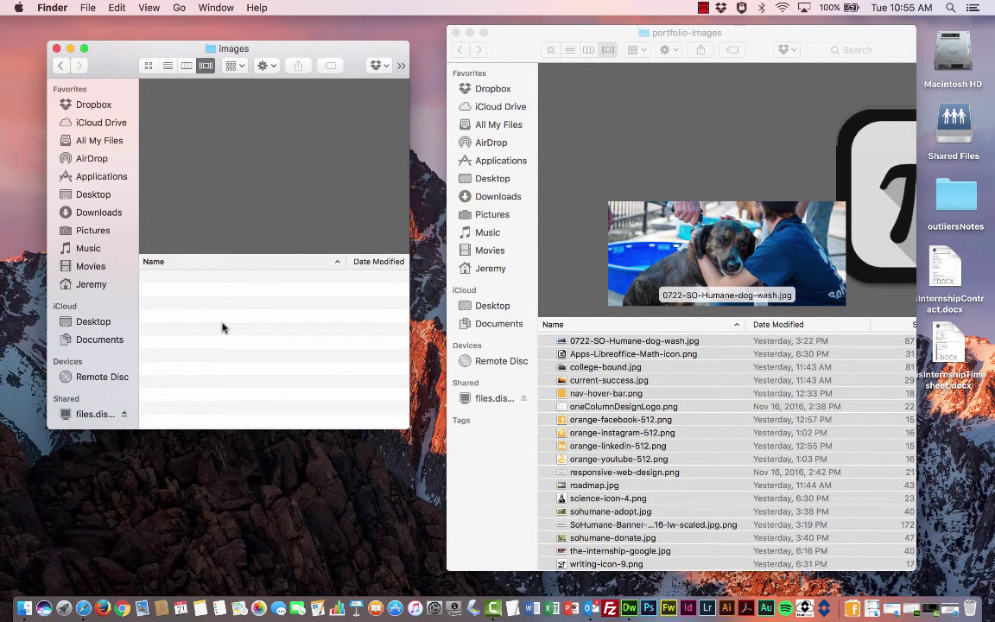
pyautogui.press('super+v')
pyautogui.scroll(-3, 255, 291)
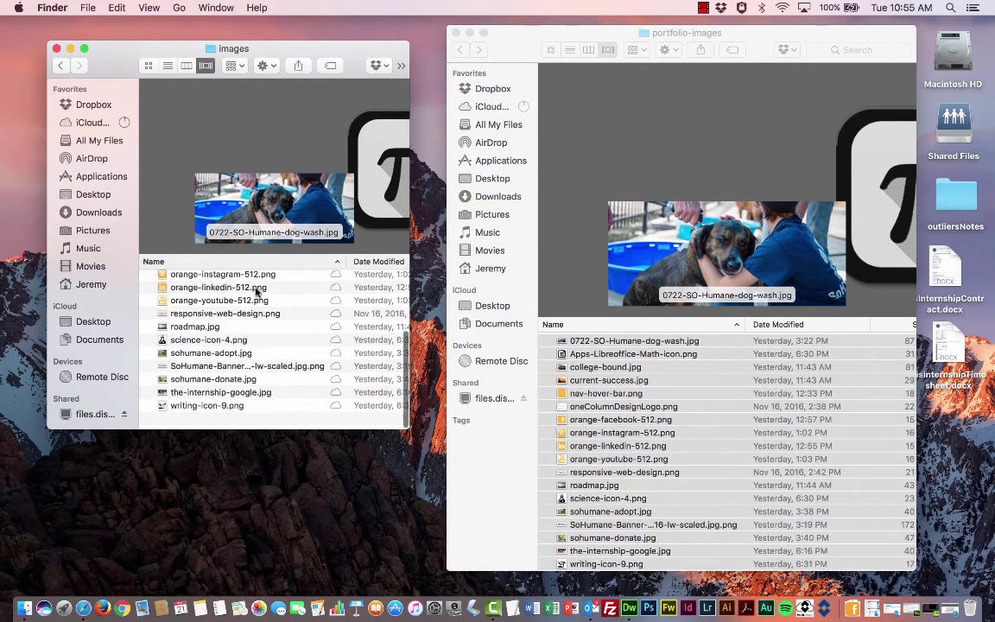
pyautogui.scroll(3, 255, 291)
pyautogui.click(257, 279)
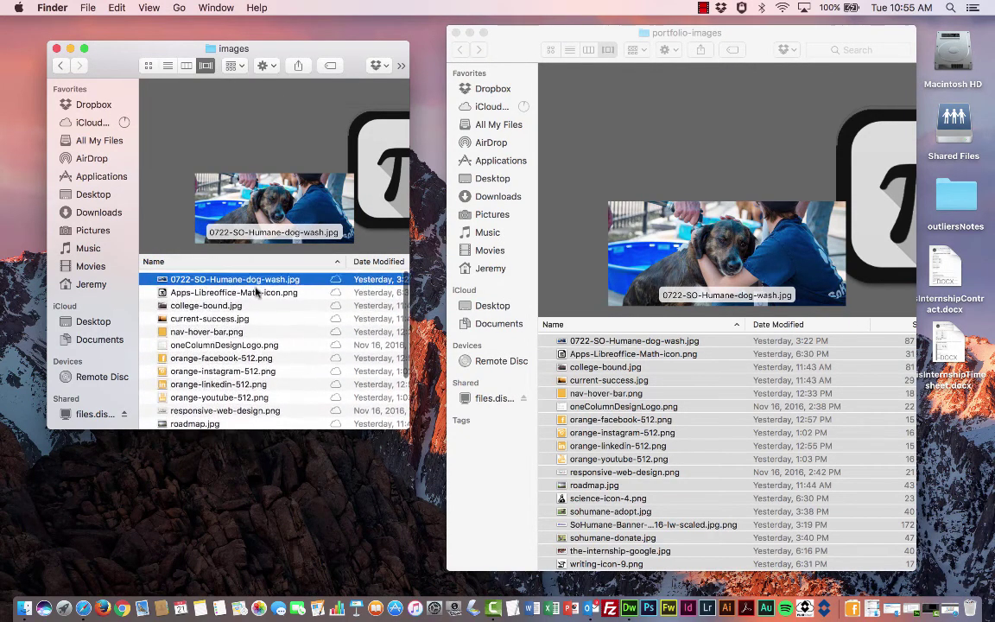
# - Close both Finder windows and place portfolio-y2 beneath portfolio-images
pyautogui.click(501, 43)
pyautogui.click(456, 33)
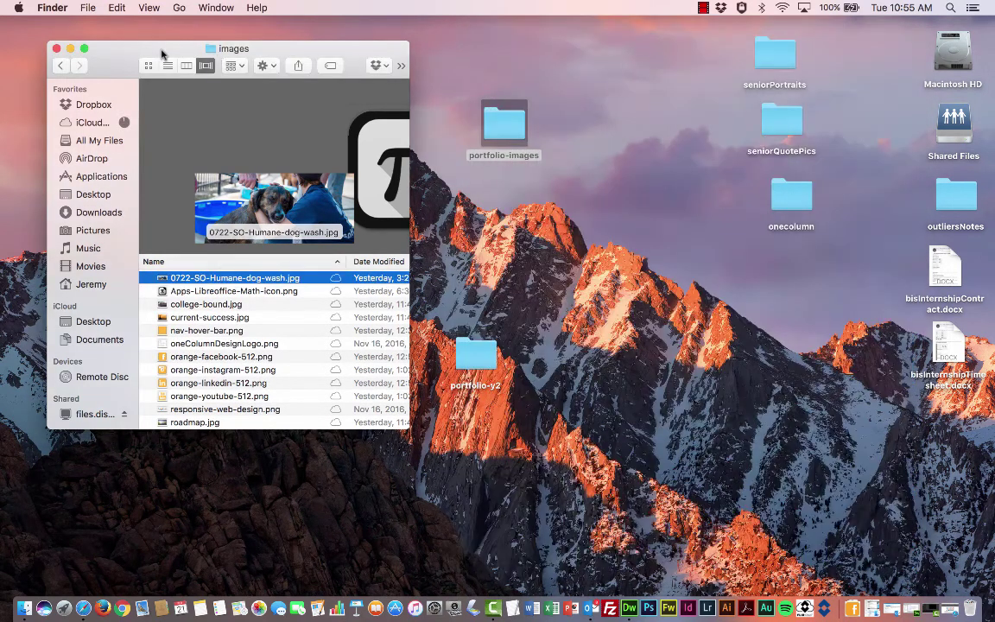
pyautogui.moveTo(108, 49); pyautogui.dragTo(263, 52)
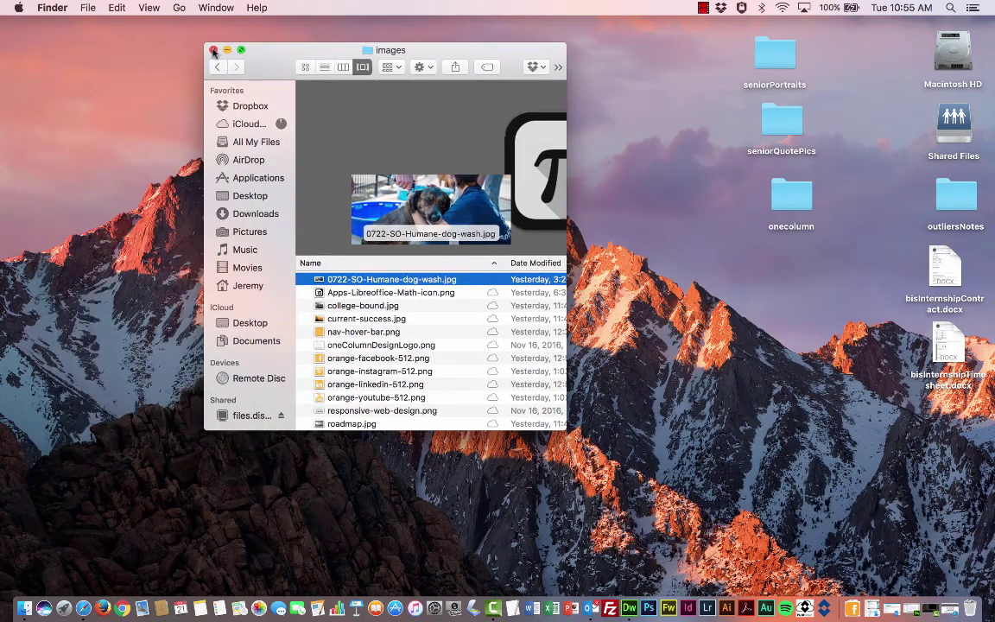
pyautogui.click(214, 50)
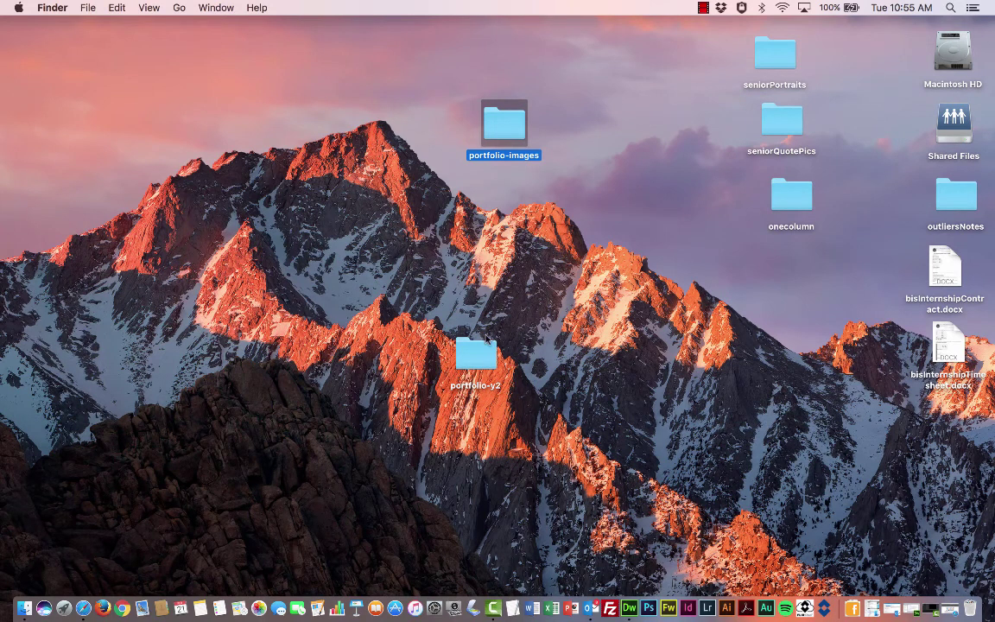
pyautogui.moveTo(473, 354); pyautogui.dragTo(512, 222)
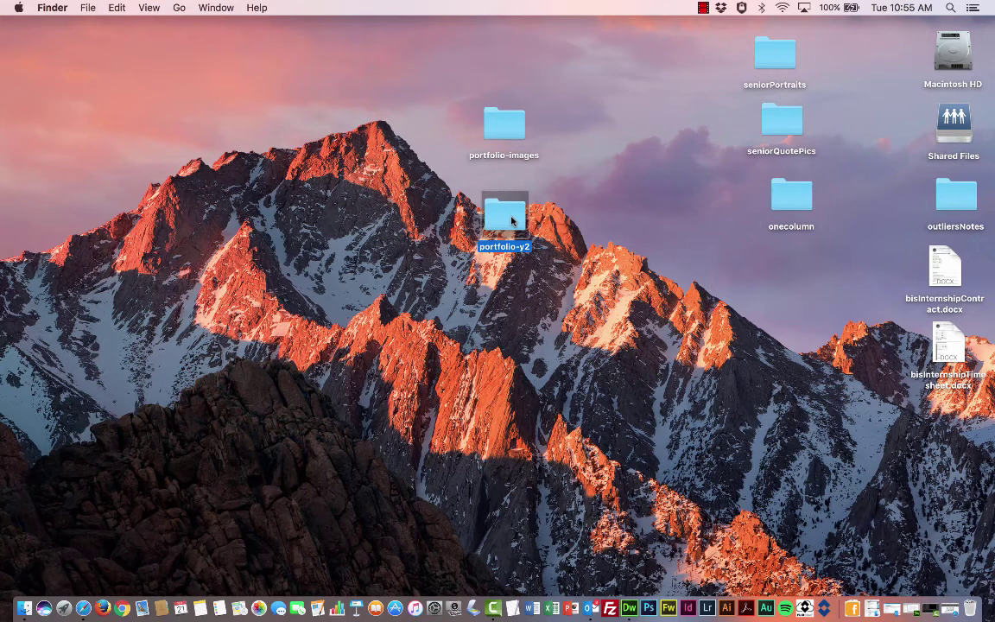